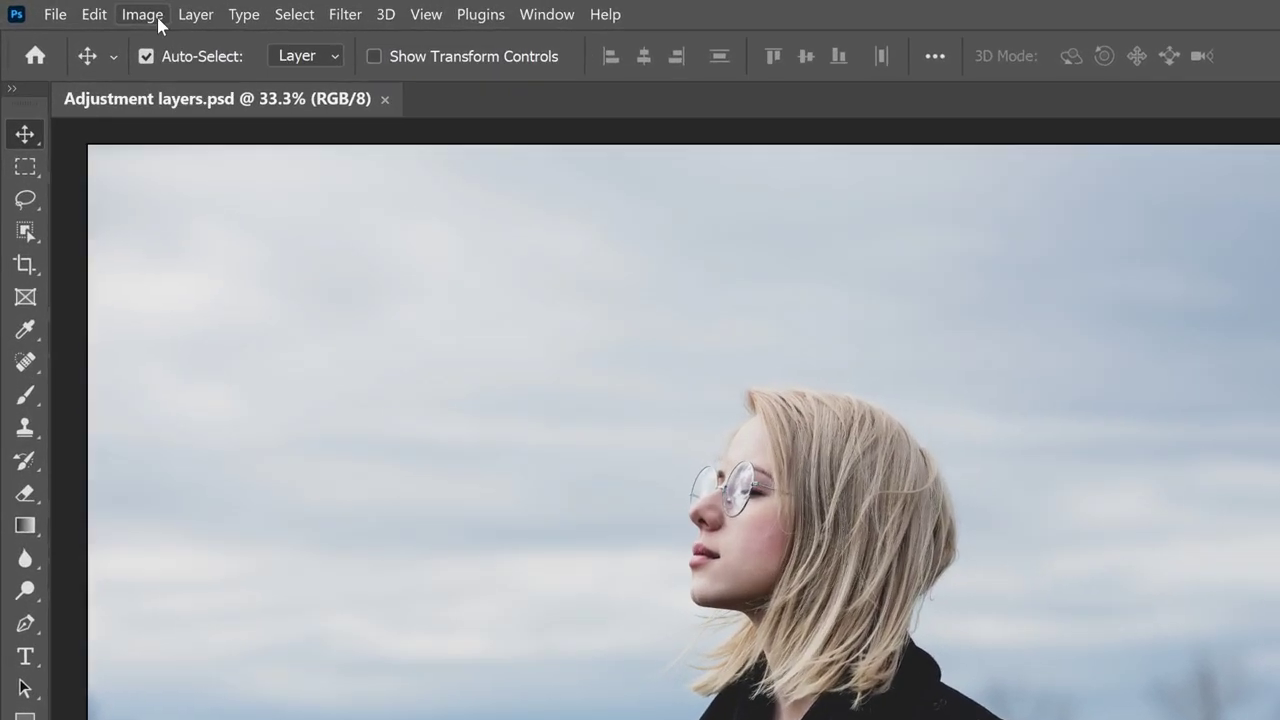
click(95, 10)
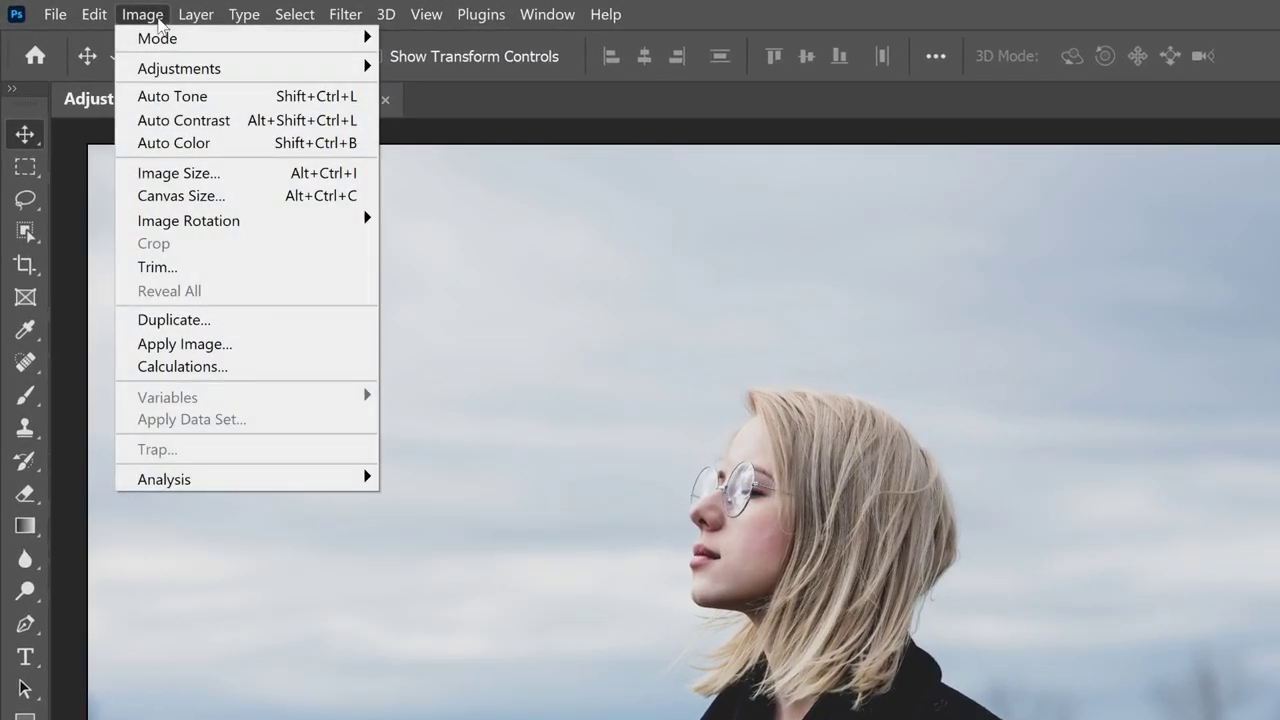
mouse_move(200, 68)
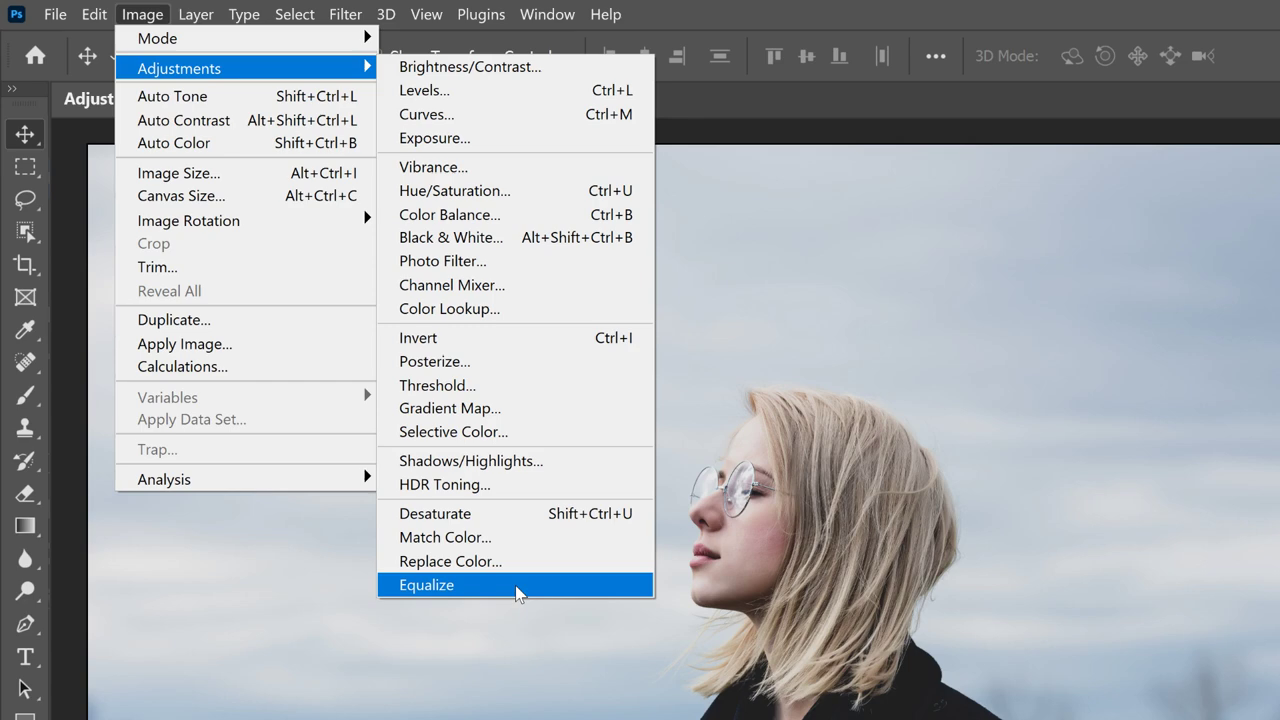
click(517, 662)
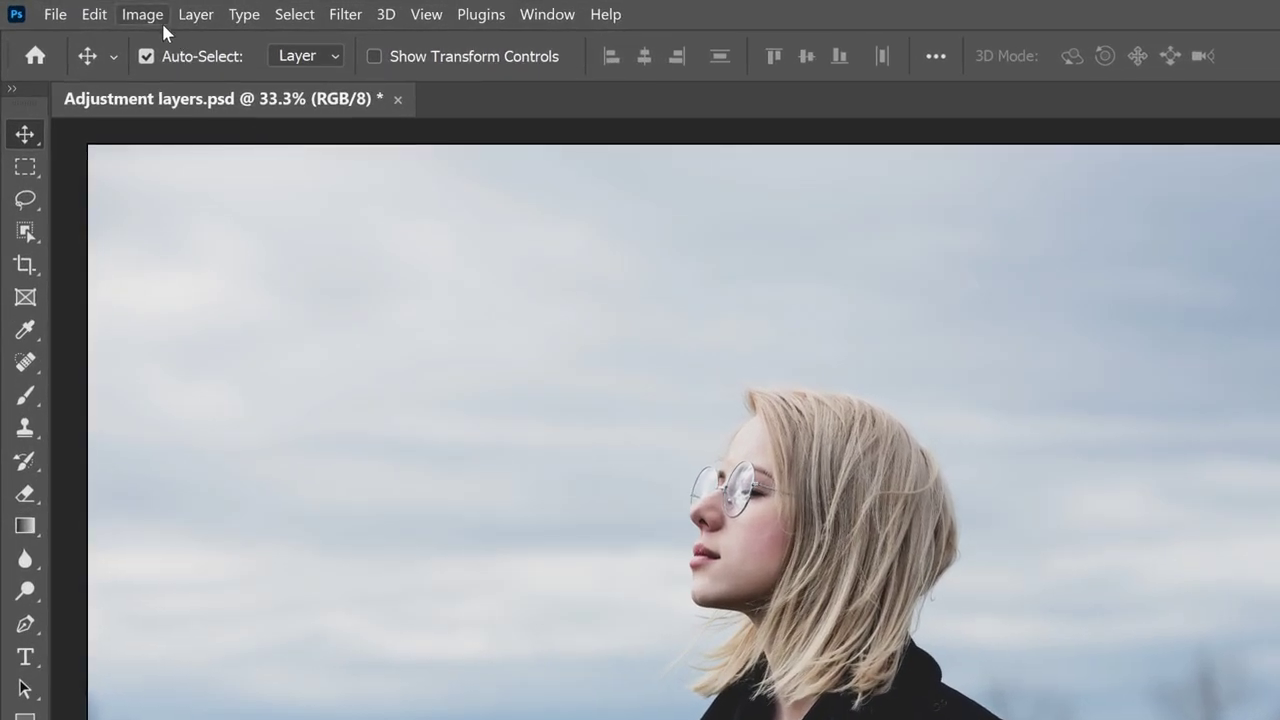
Colorize the Background layer directly with a Hue/Saturation adjustment at a hue of 200.
click(159, 16)
mouse_move(187, 66)
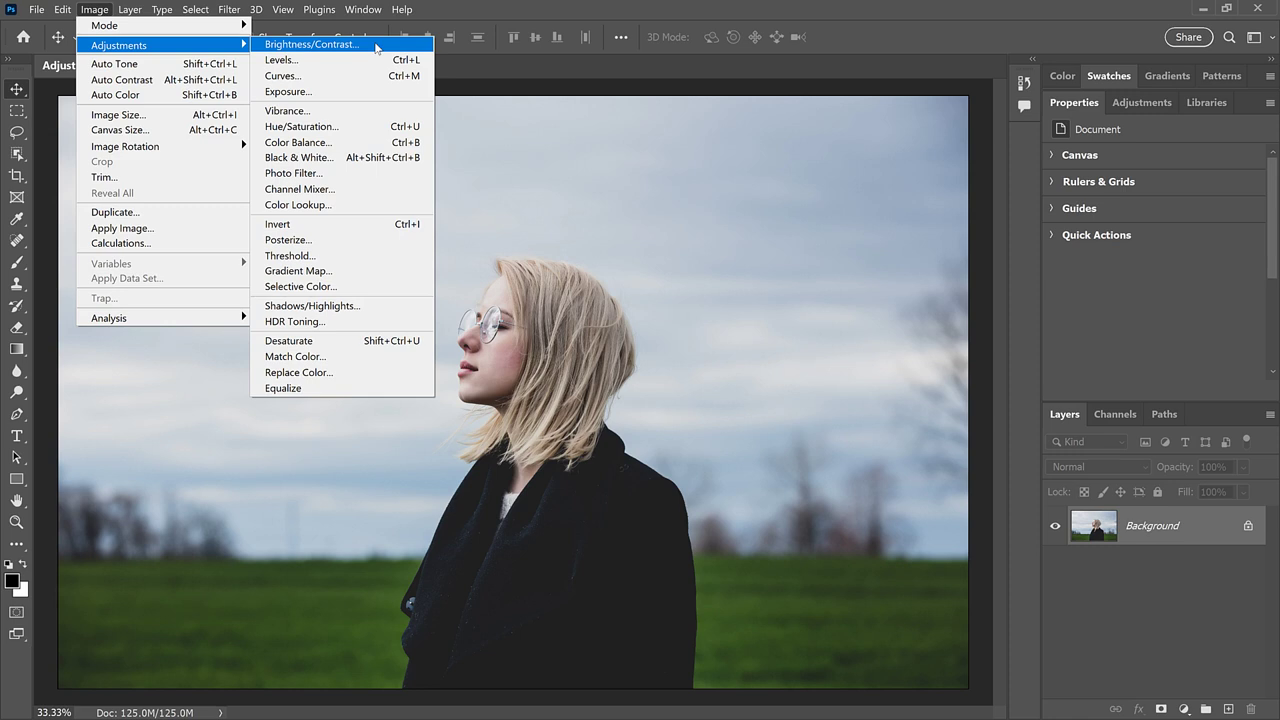
click(354, 131)
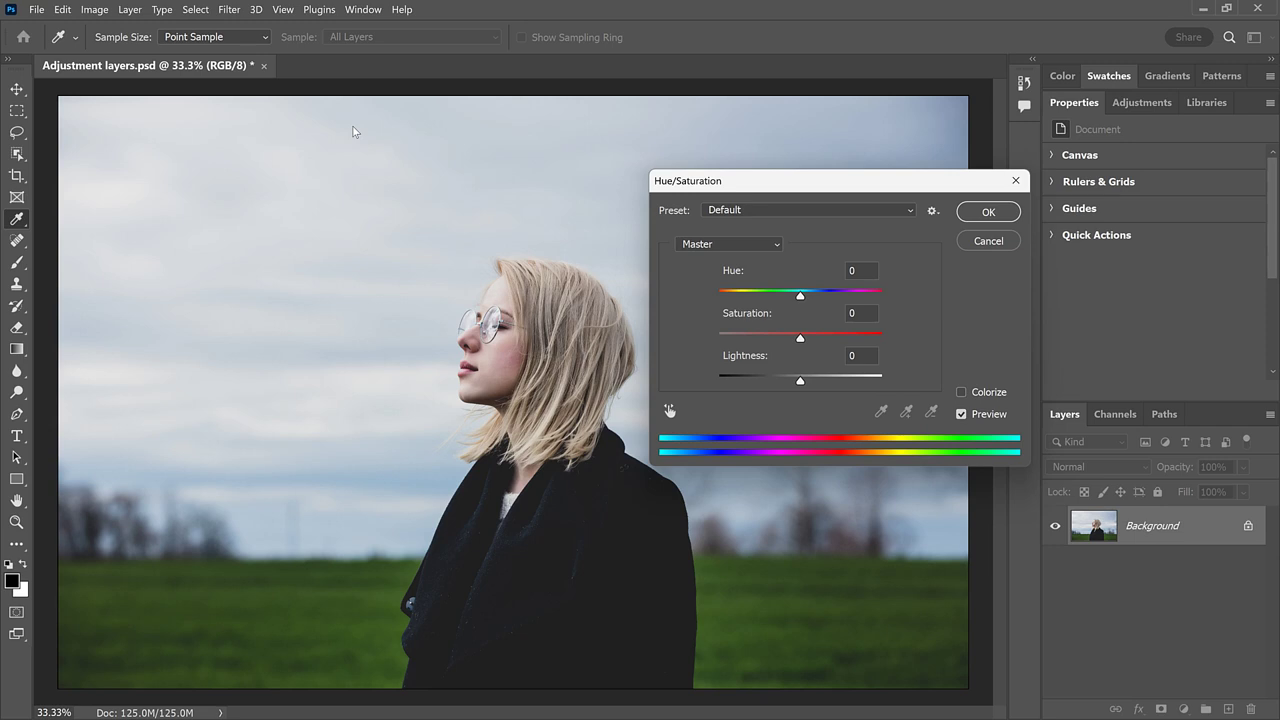
click(962, 393)
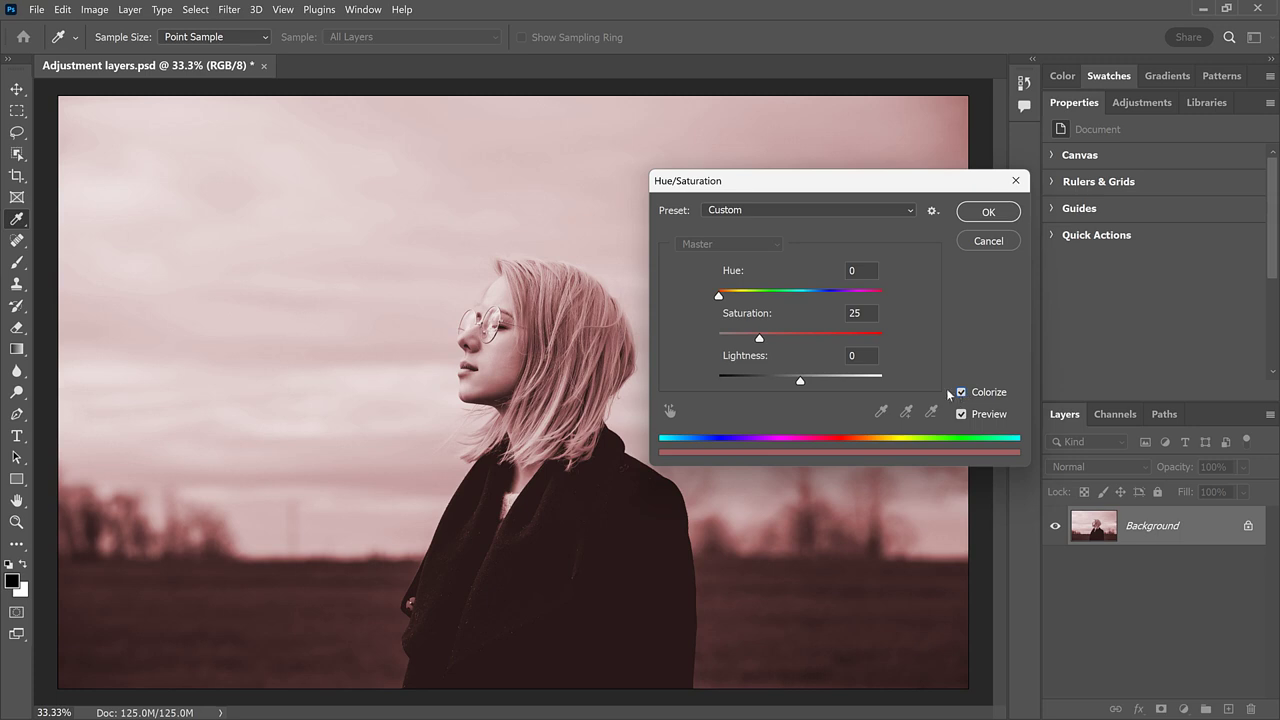
drag(719, 297, 810, 298)
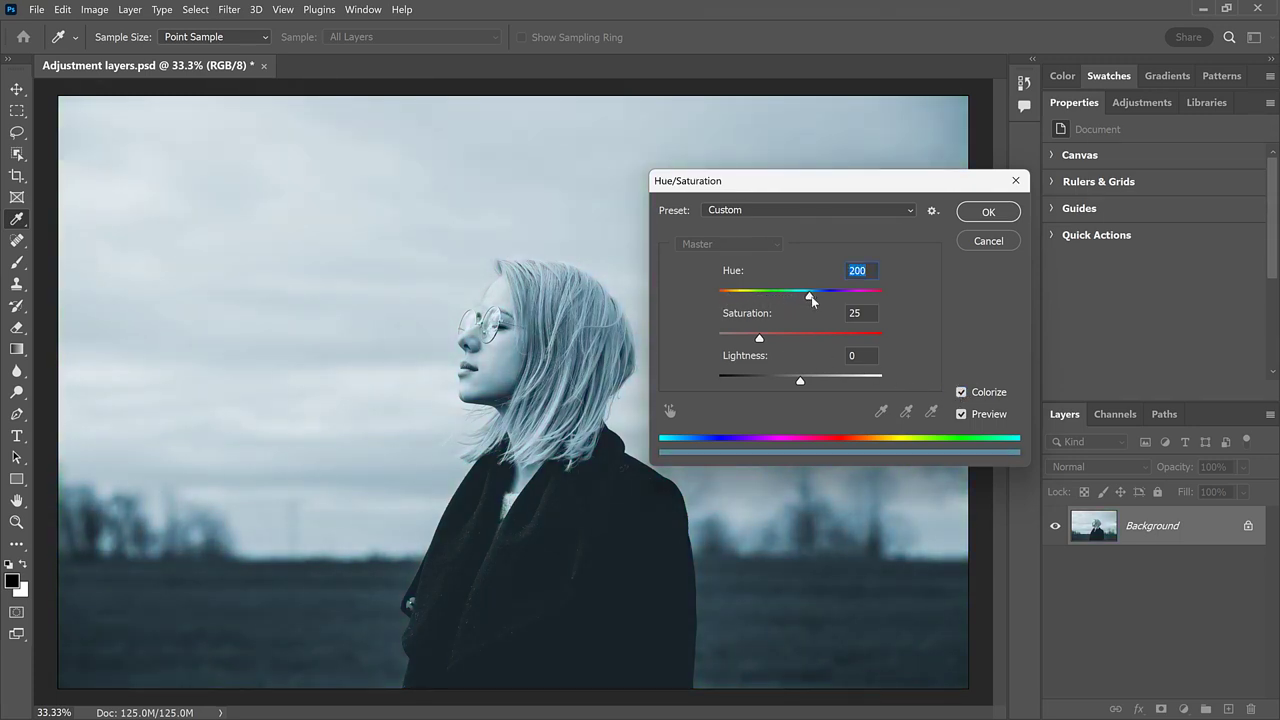
click(988, 212)
key(v)
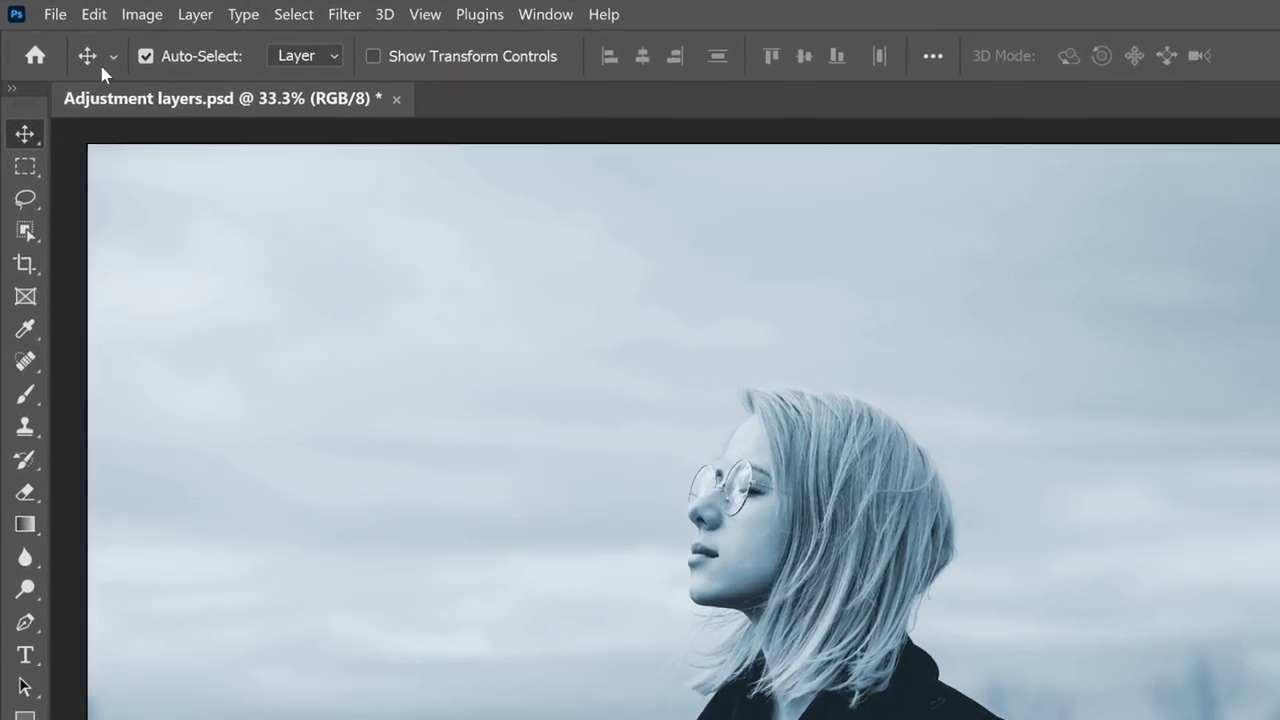
Undo the Hue/Saturation adjustment on the Background layer.
click(36, 9)
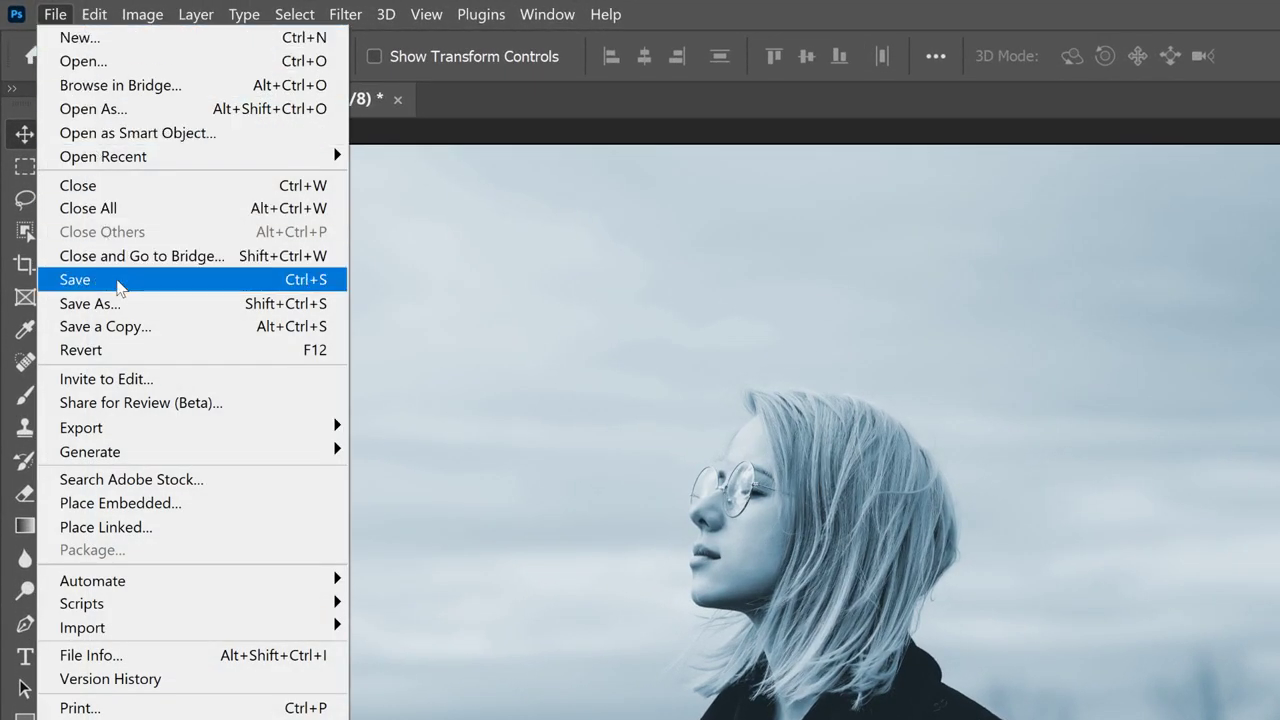
click(447, 240)
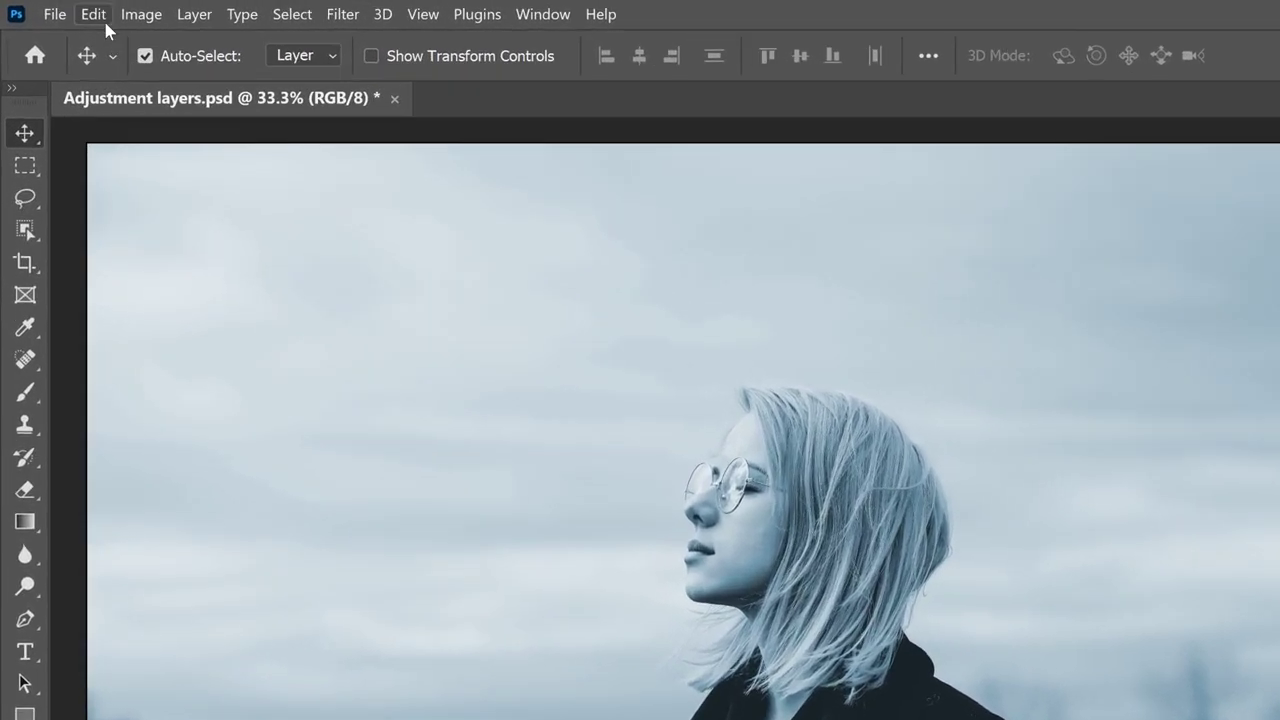
click(64, 10)
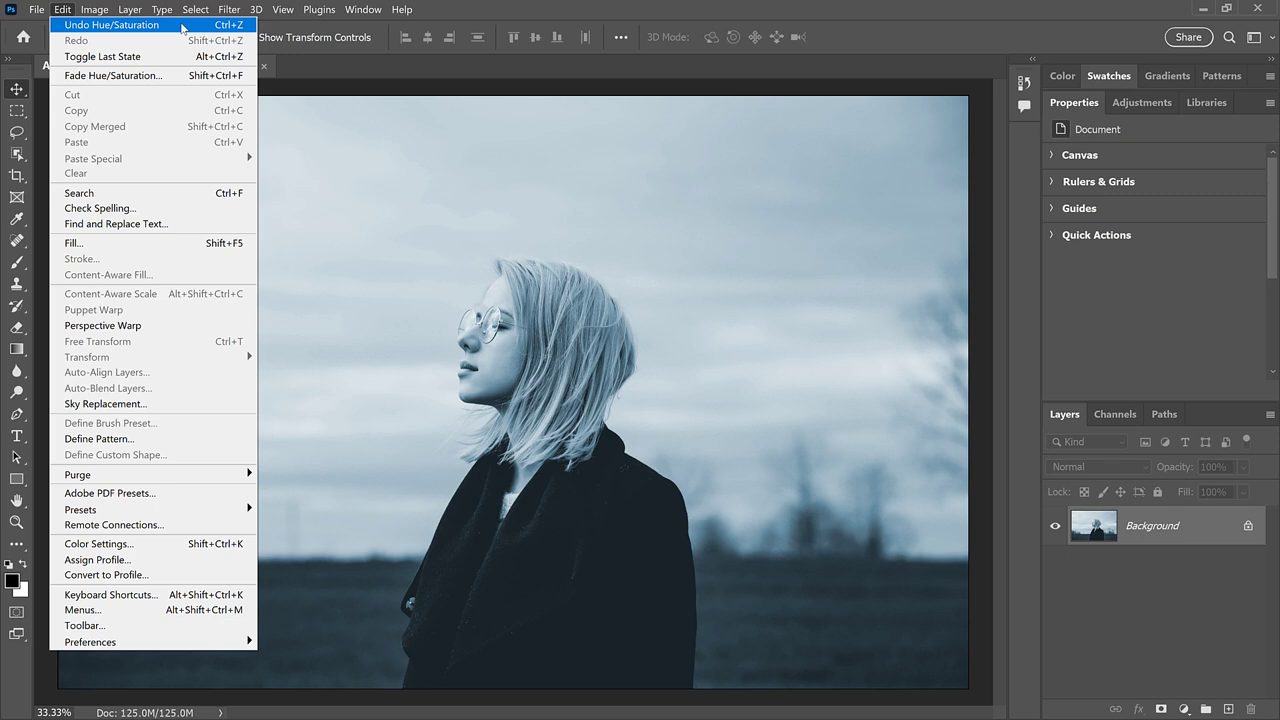
click(307, 66)
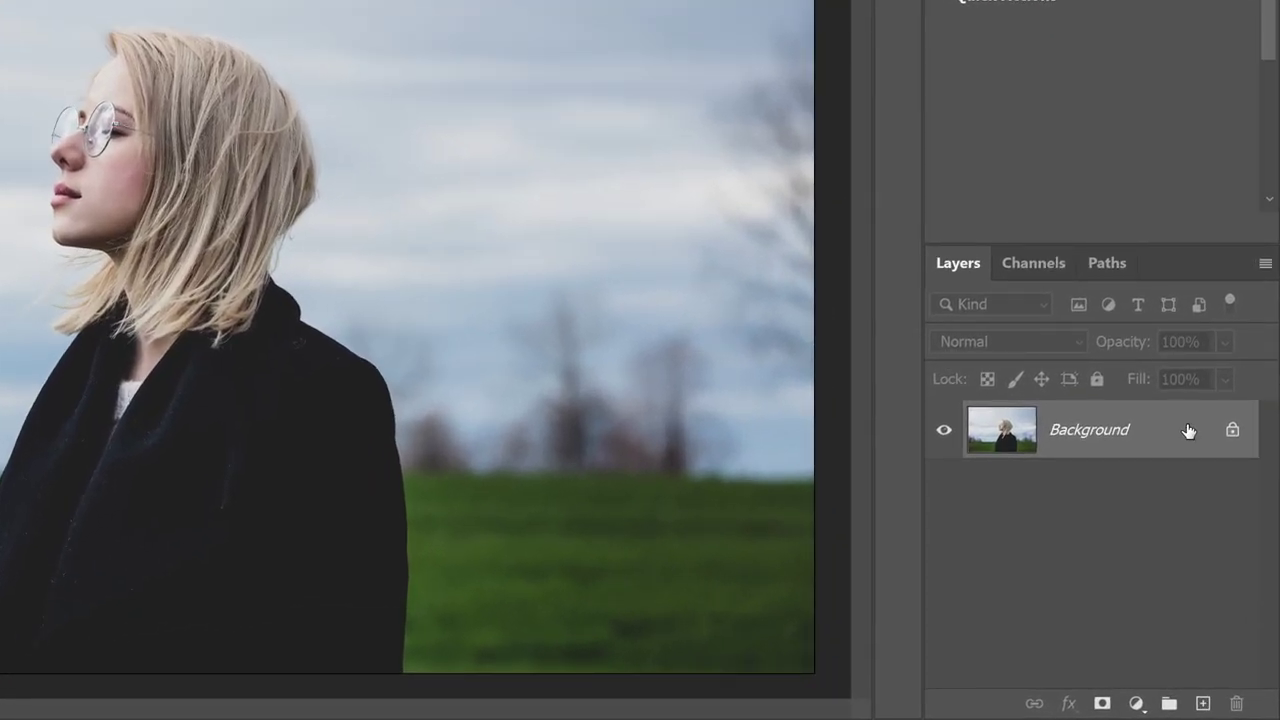
Duplicate the Background layer and name the copy Color.
drag(1188, 430, 1204, 708)
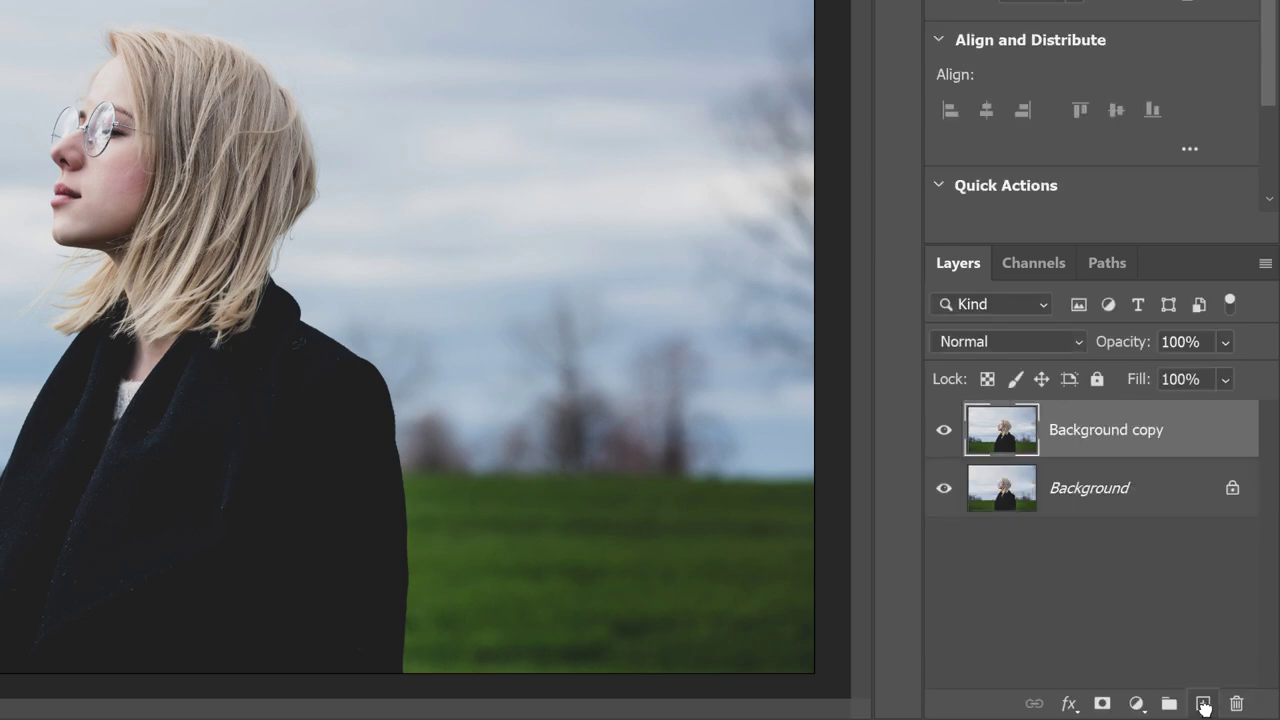
double_click(1100, 448)
text(Color)
key(Return)
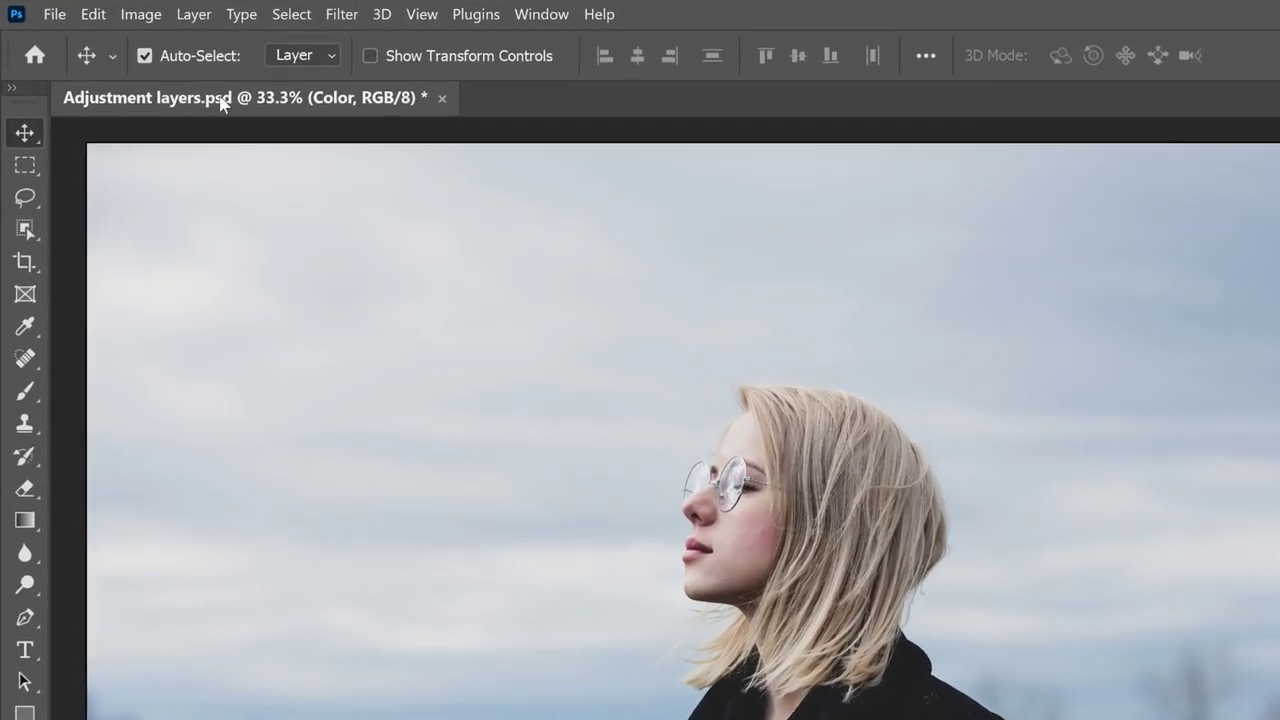
Colorize the Color layer with Hue/Saturation at a hue of 200, and hide and show it to compare with the original.
click(106, 12)
mouse_move(254, 74)
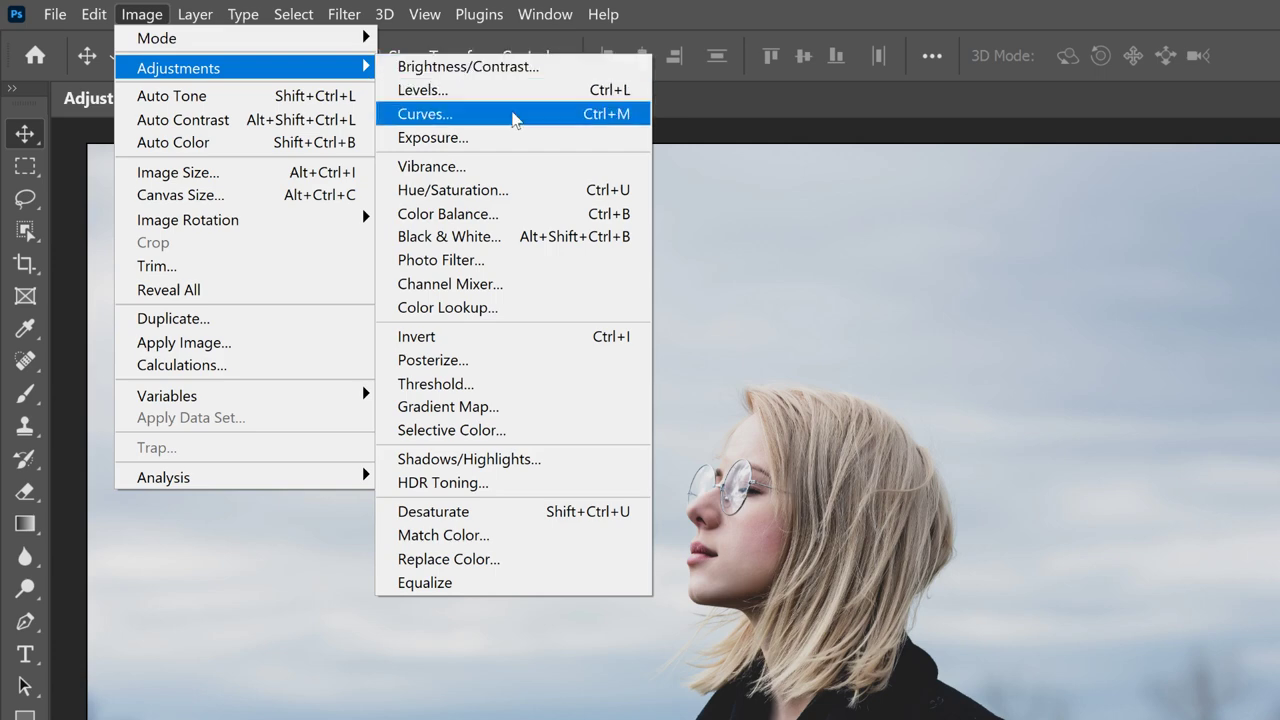
click(525, 193)
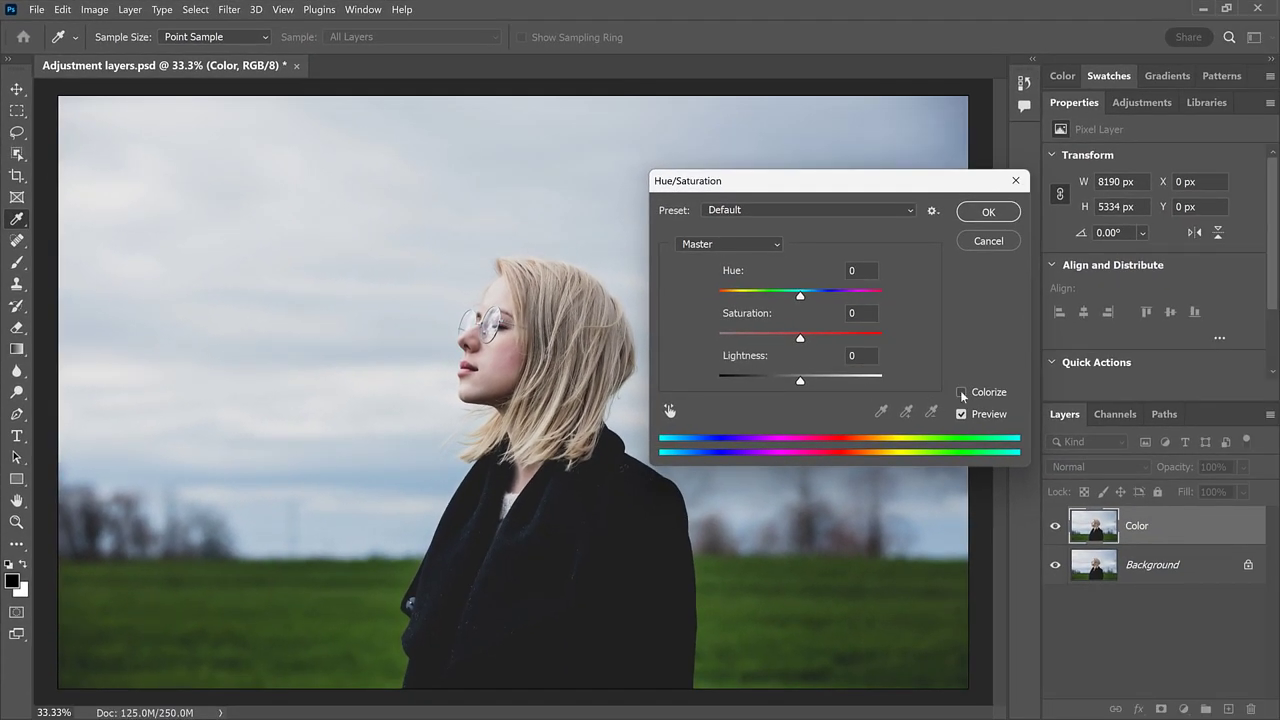
click(962, 393)
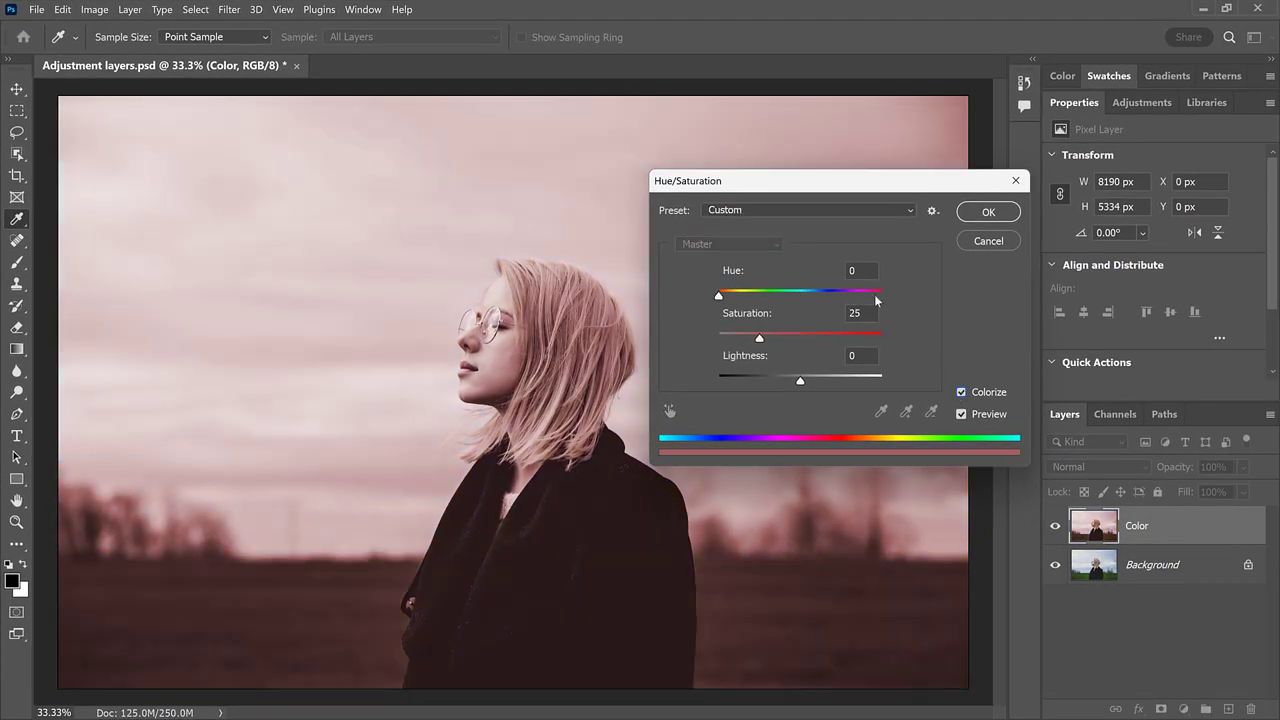
double_click(856, 270)
text(200)
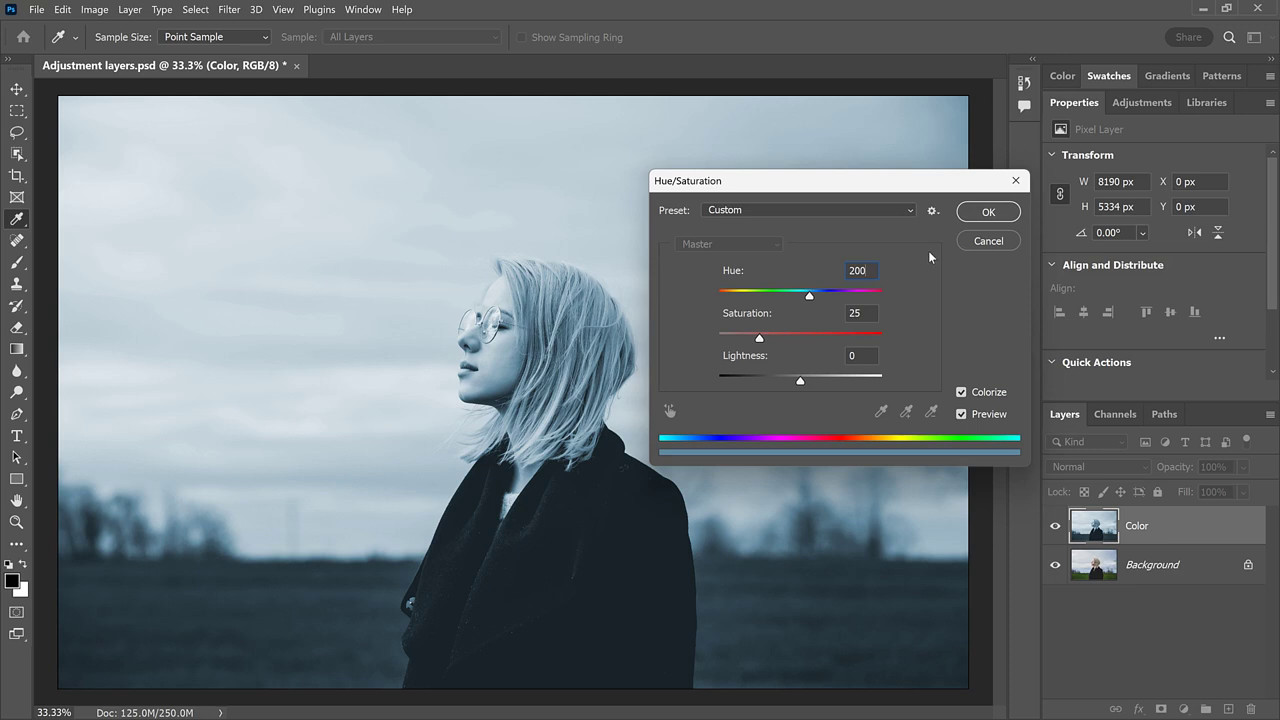
click(1005, 212)
key(v)
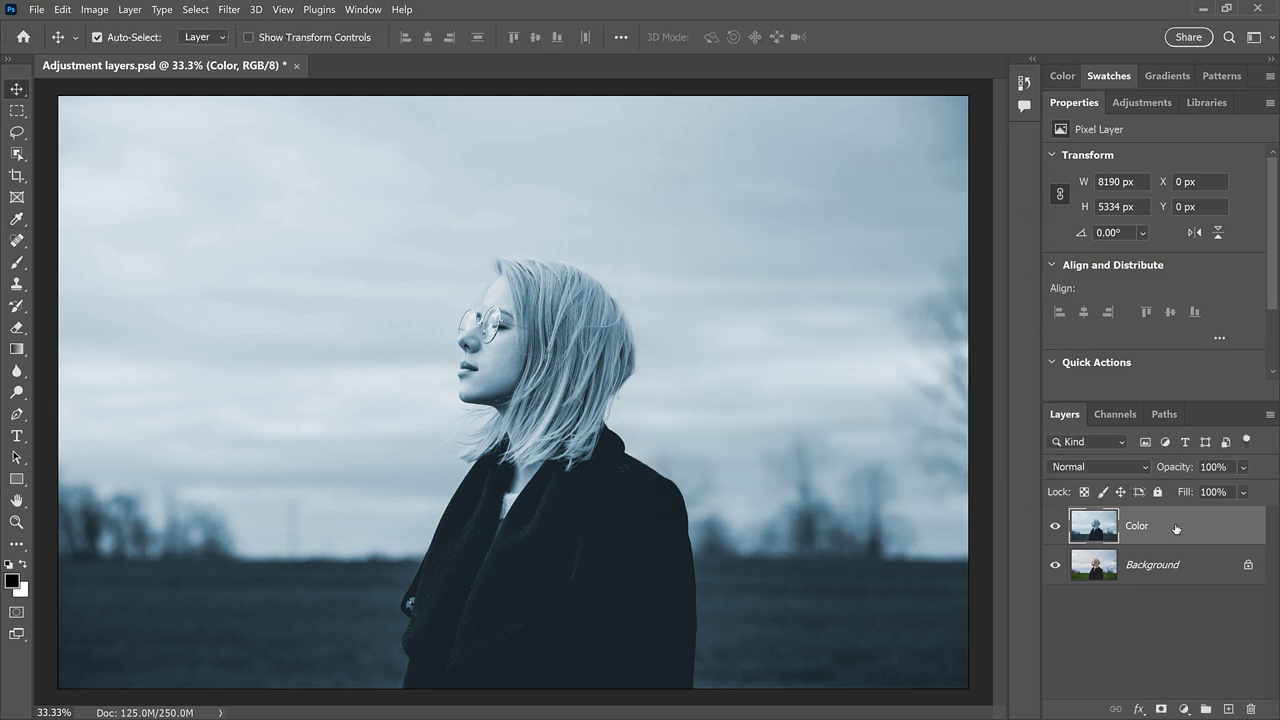
click(1055, 527)
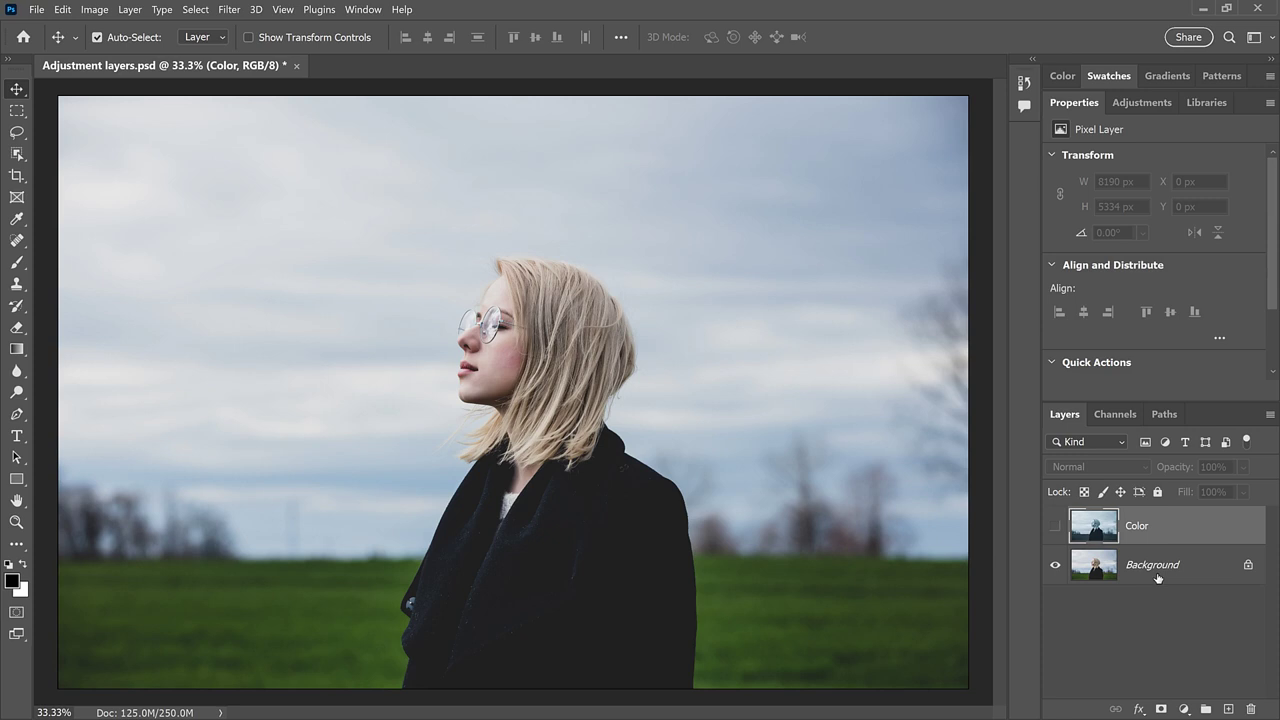
click(1056, 527)
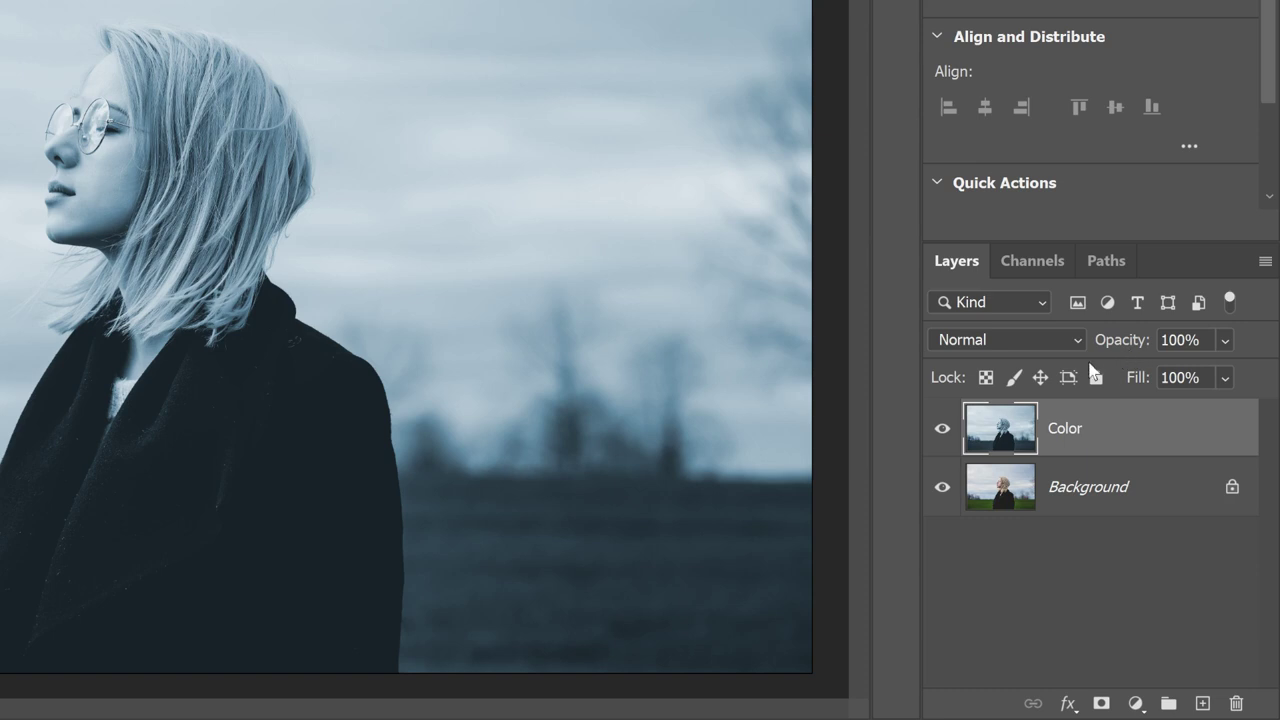
Set the Color layer's blend mode to Color, comparing it repeatedly with Normal.
click(1023, 340)
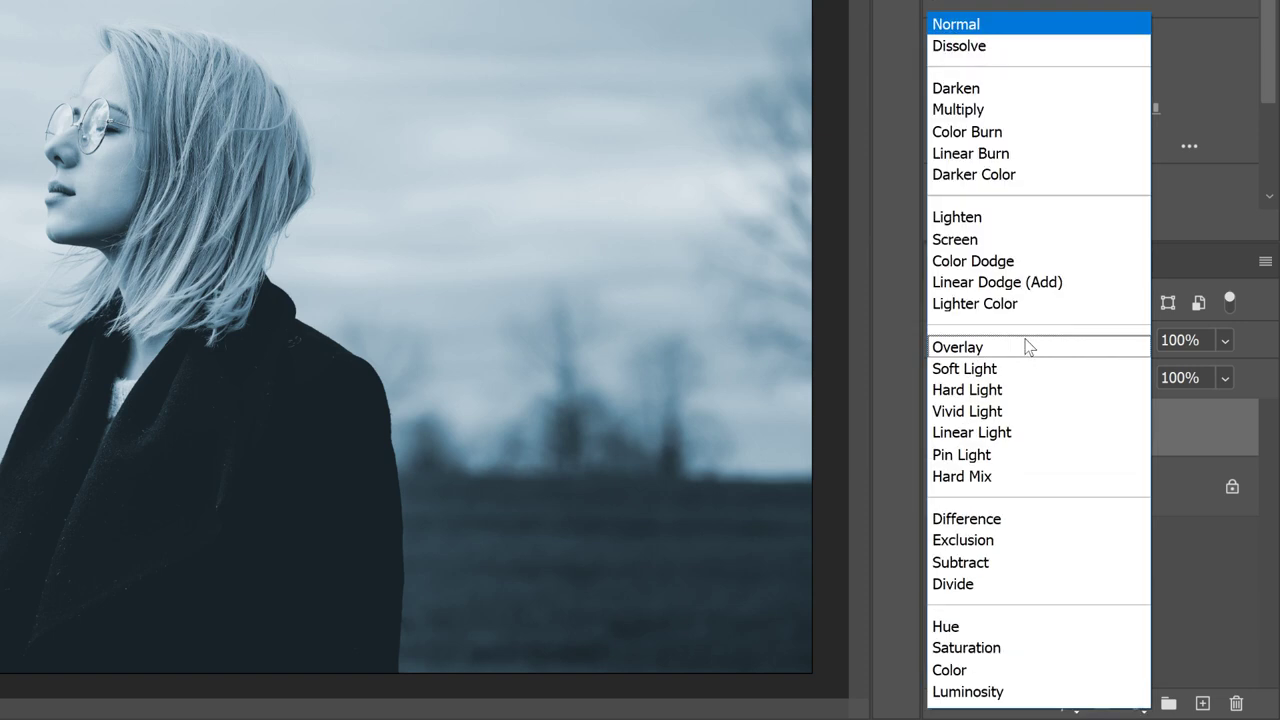
click(1014, 670)
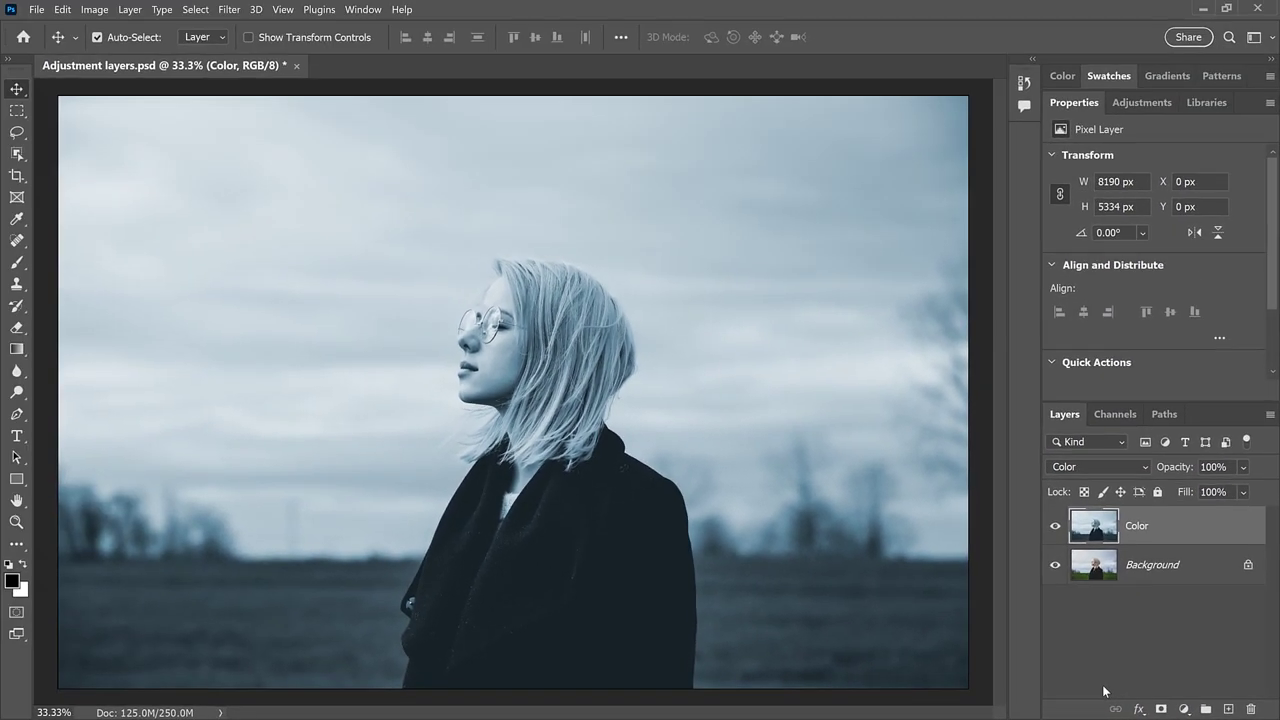
key(shift+alt+n)
key(shift+alt+c)
key(shift+alt+n)
key(shift+alt+c)
key(shift+alt+n)
key(shift+alt+c)
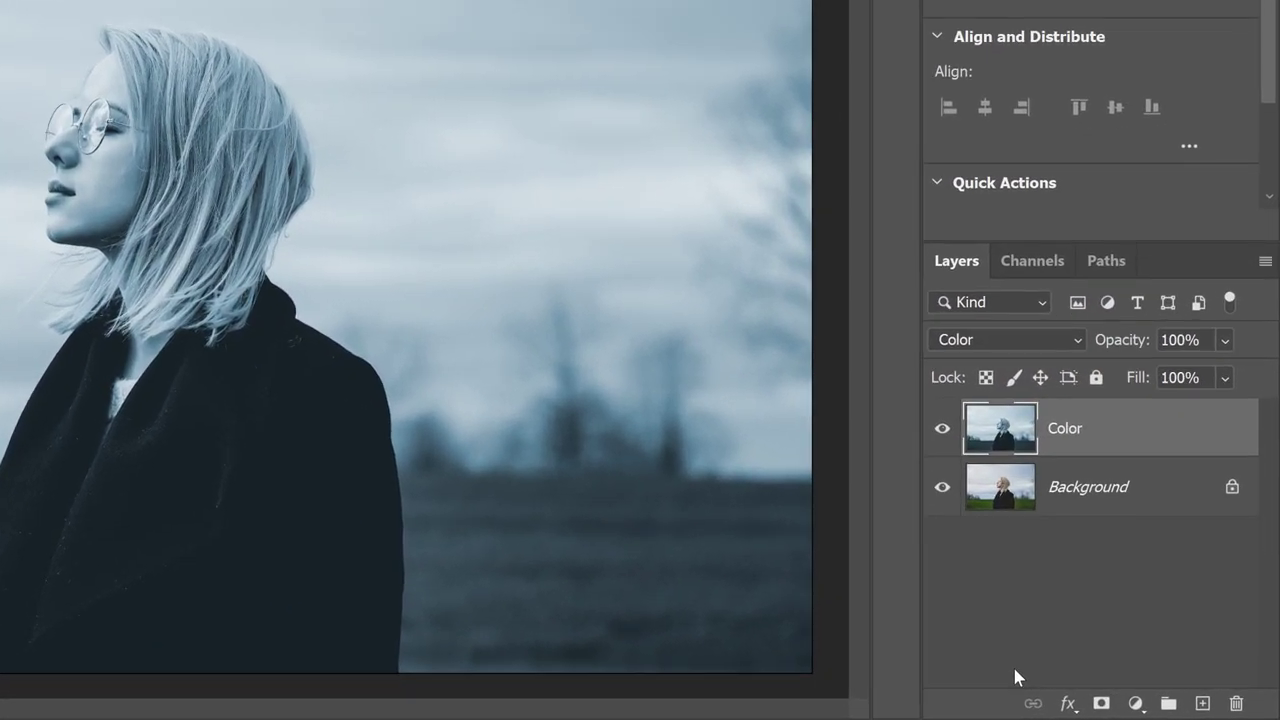
Lower the Color layer's opacity to 50% and toggle its visibility to compare with the original photo.
click(1224, 340)
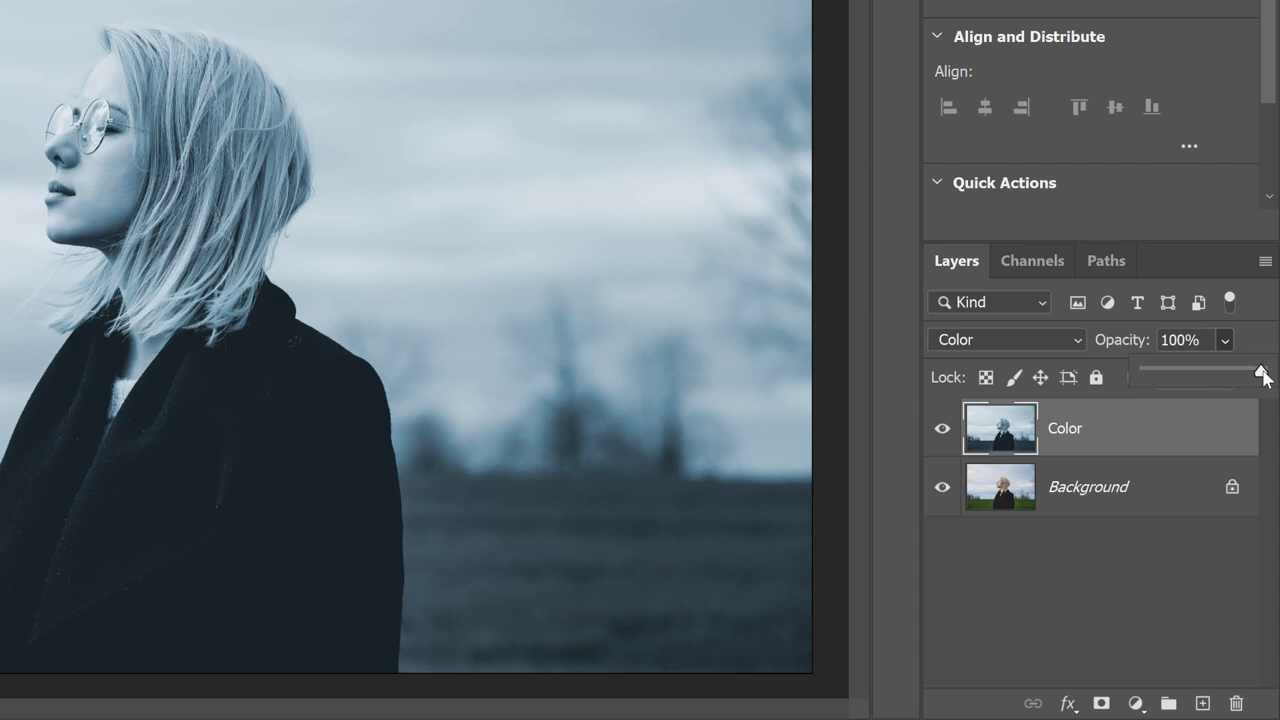
drag(1262, 372, 1208, 373)
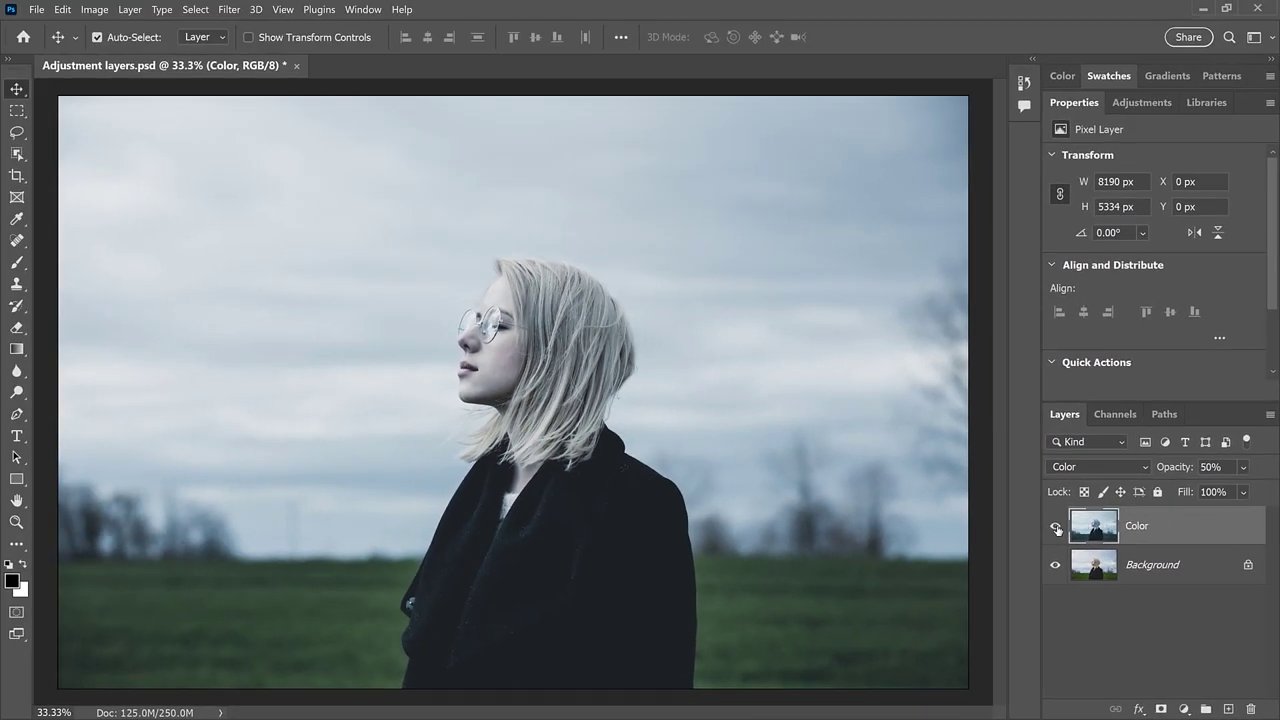
click(1056, 527)
click(1056, 527)
click(1056, 527)
click(1056, 527)
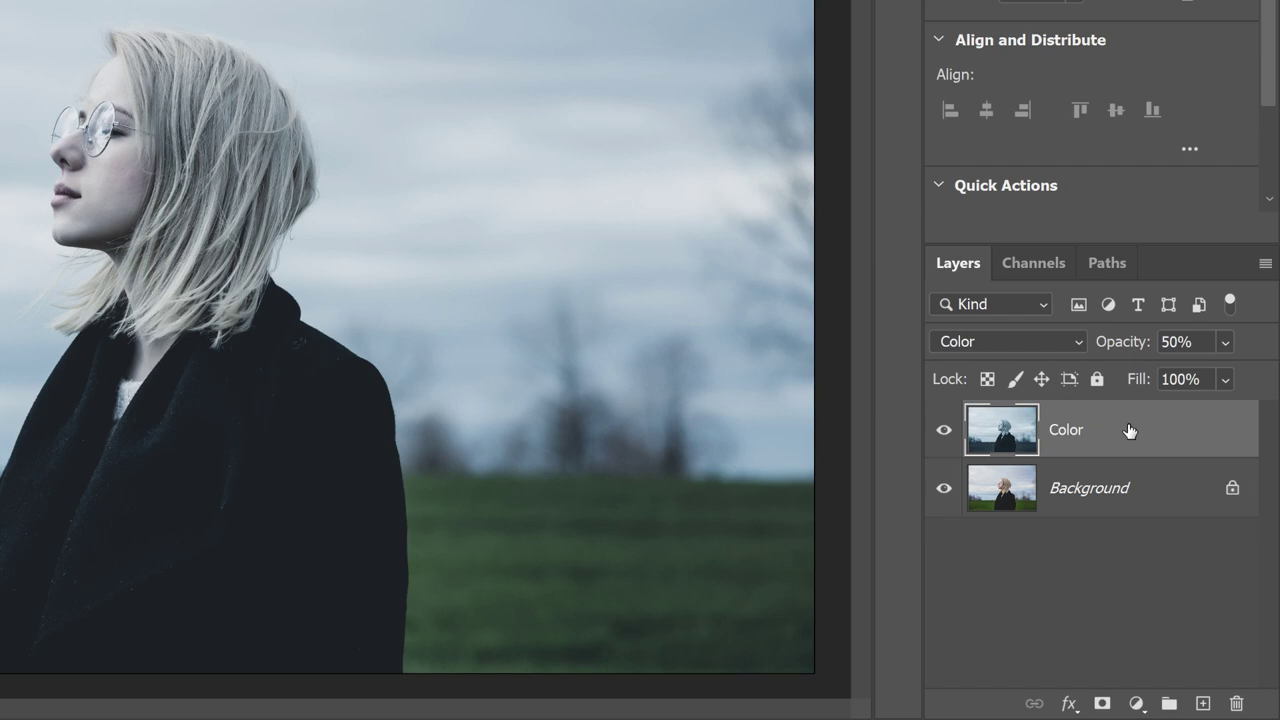
Replace the colorized layer with a fresh duplicate of the Background layer, named Color.
drag(1129, 431, 1237, 708)
drag(1183, 430, 1203, 703)
double_click(1100, 432)
text(Color)
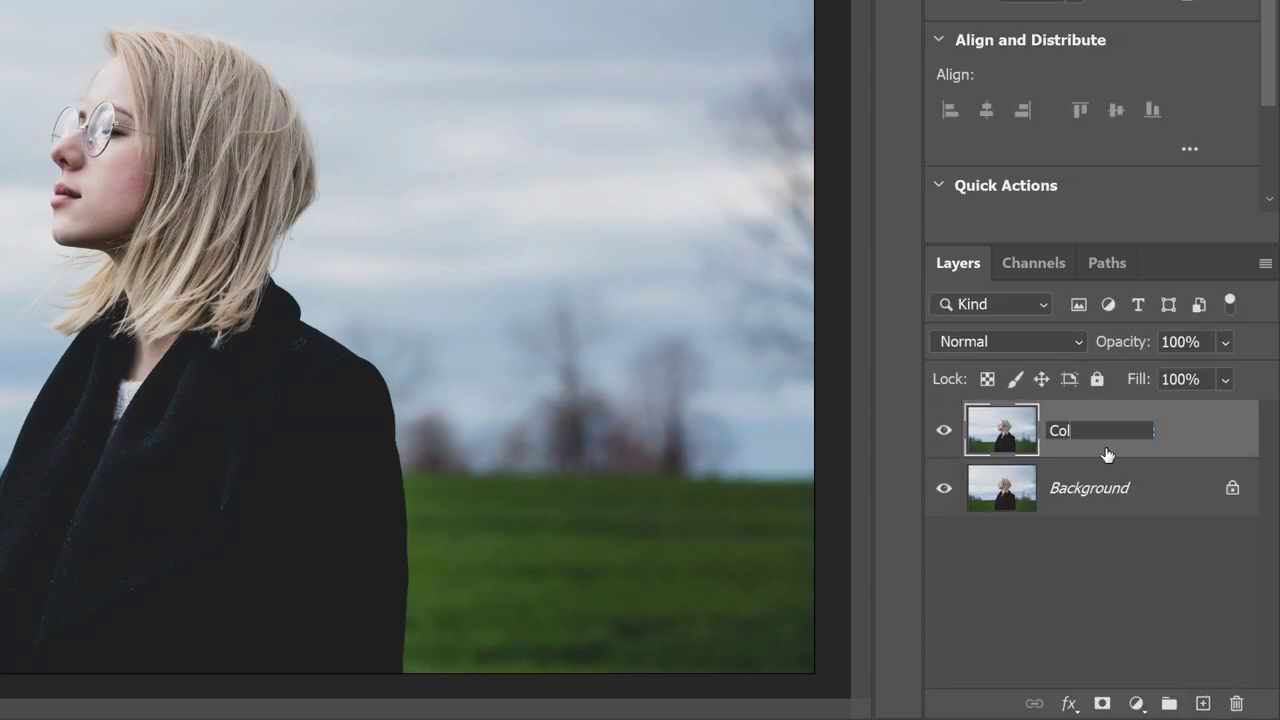
key(Return)
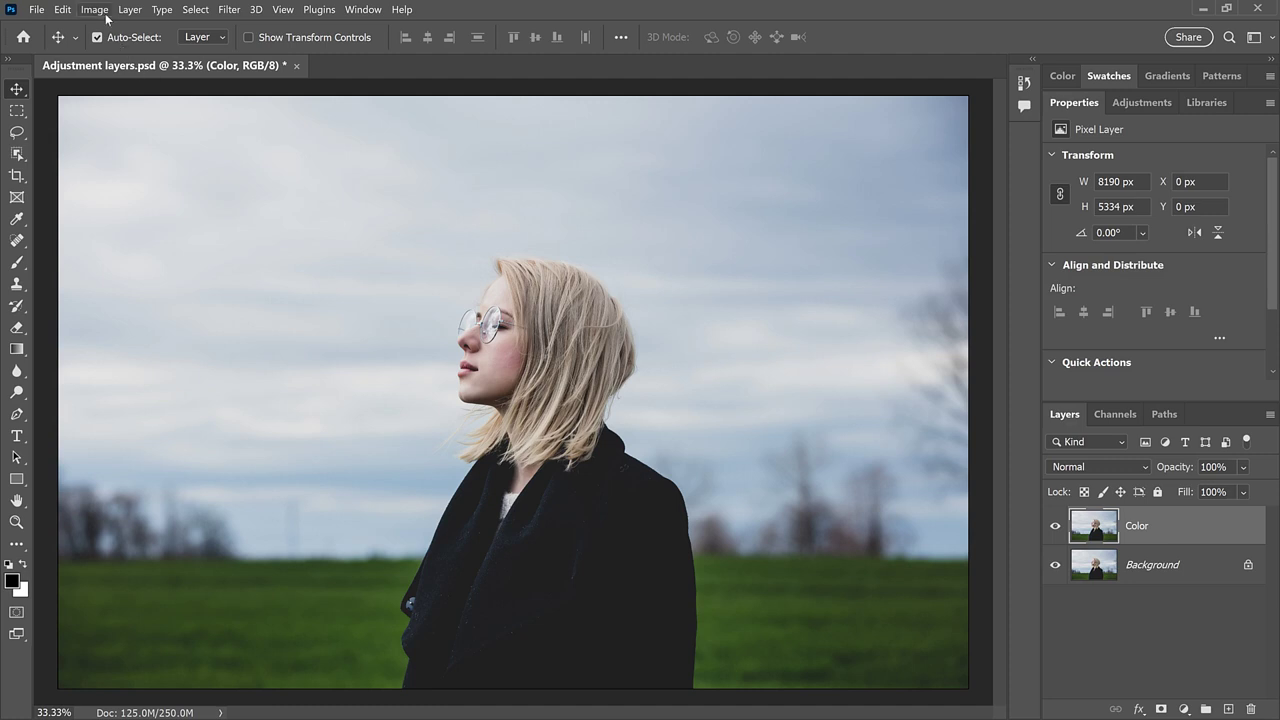
Colorize the new Color layer with Hue/Saturation at a hue of 40 and set its blend mode to Color.
click(95, 10)
mouse_move(132, 47)
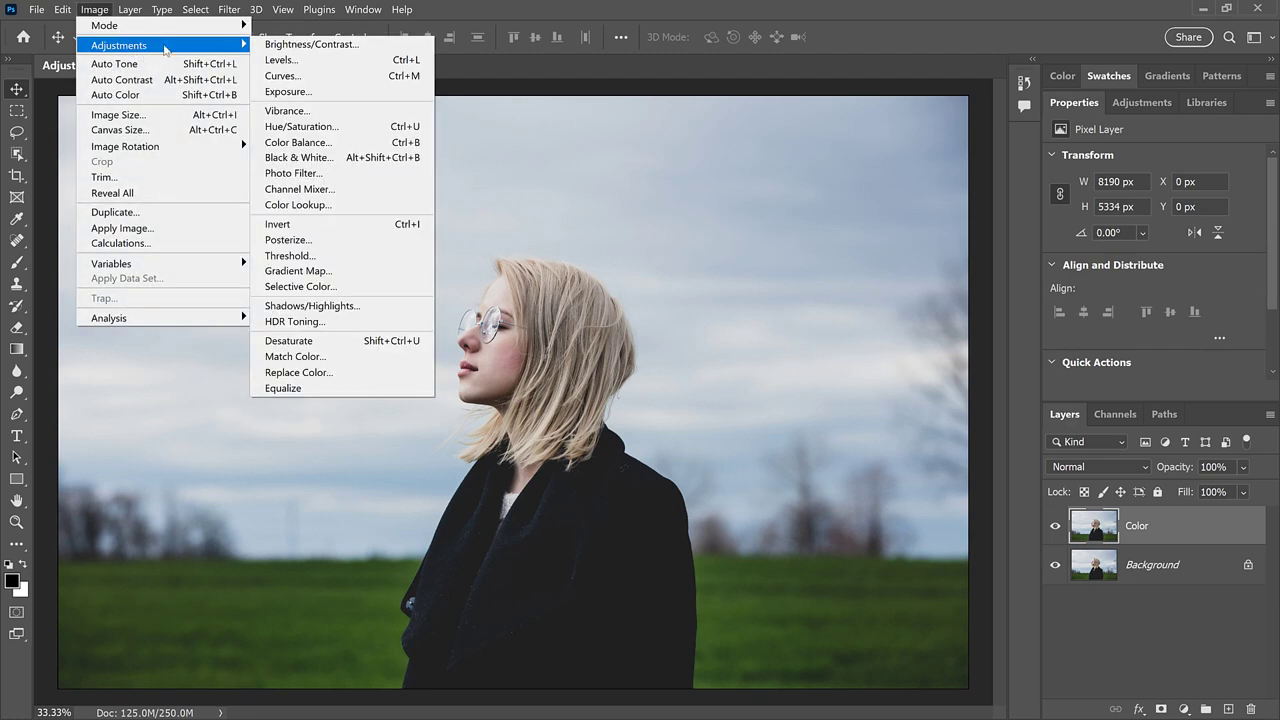
click(349, 128)
click(962, 393)
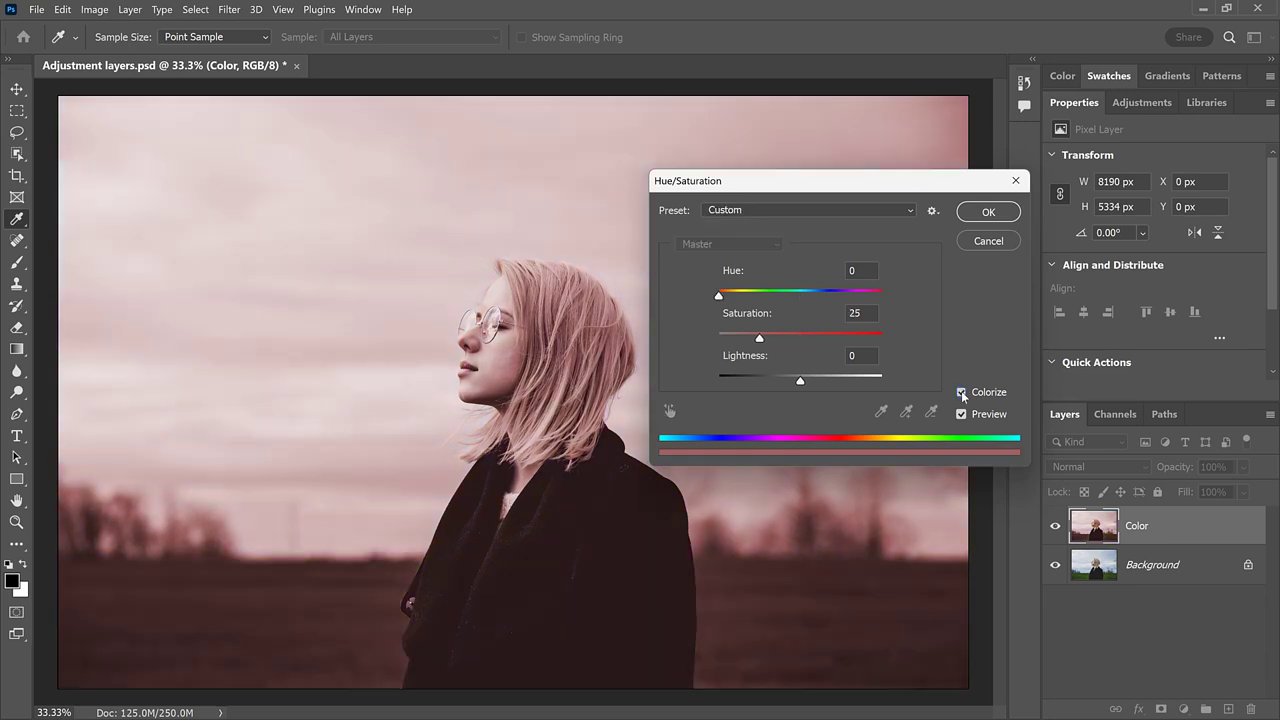
drag(719, 297, 738, 297)
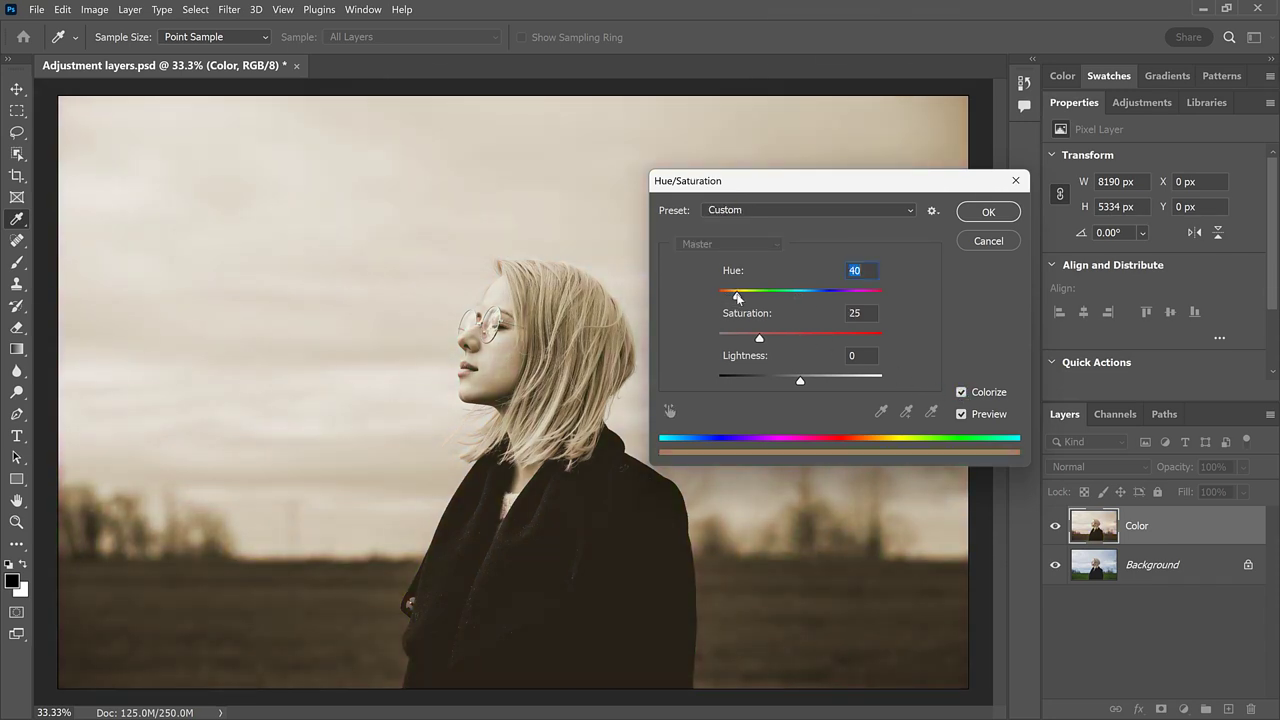
click(1004, 213)
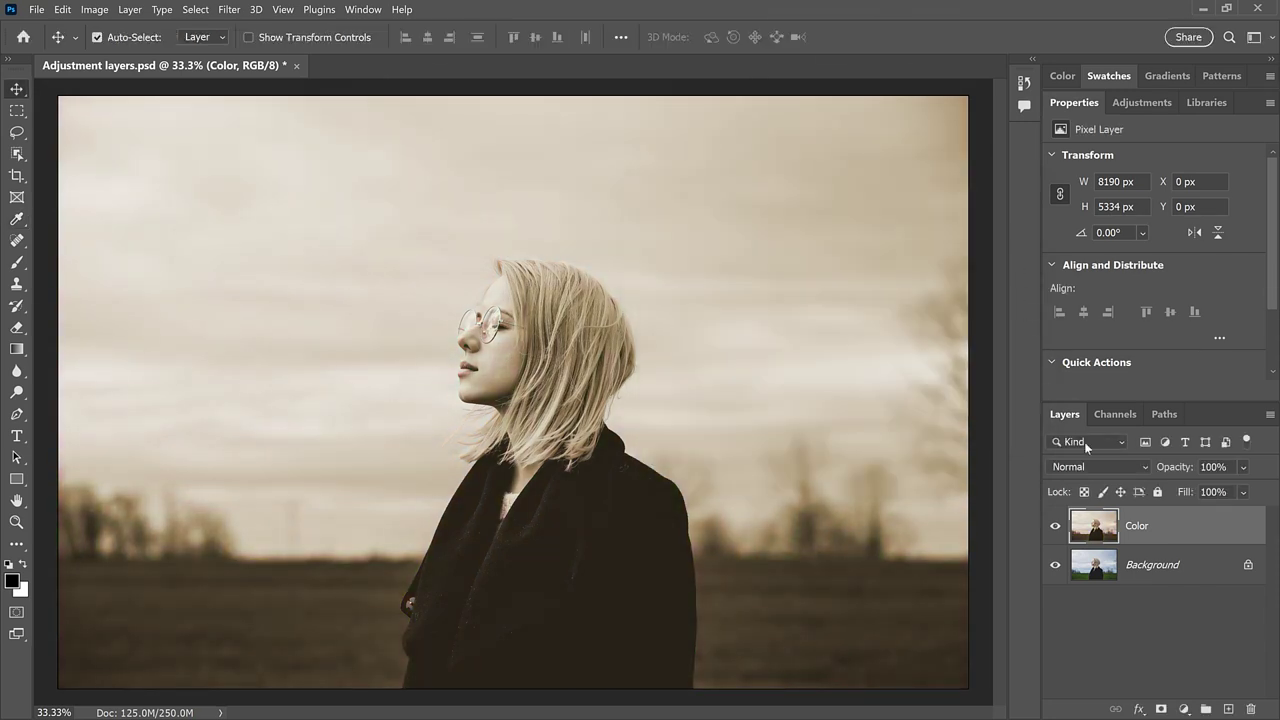
click(1114, 467)
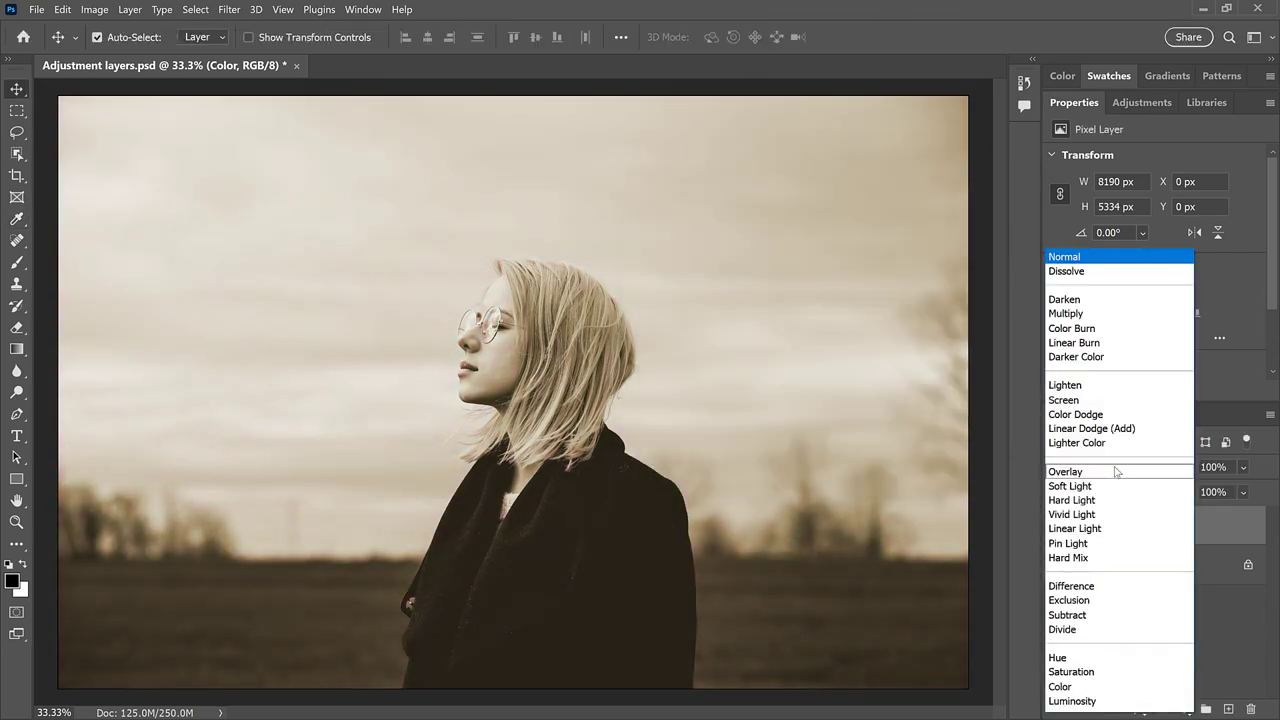
click(1100, 688)
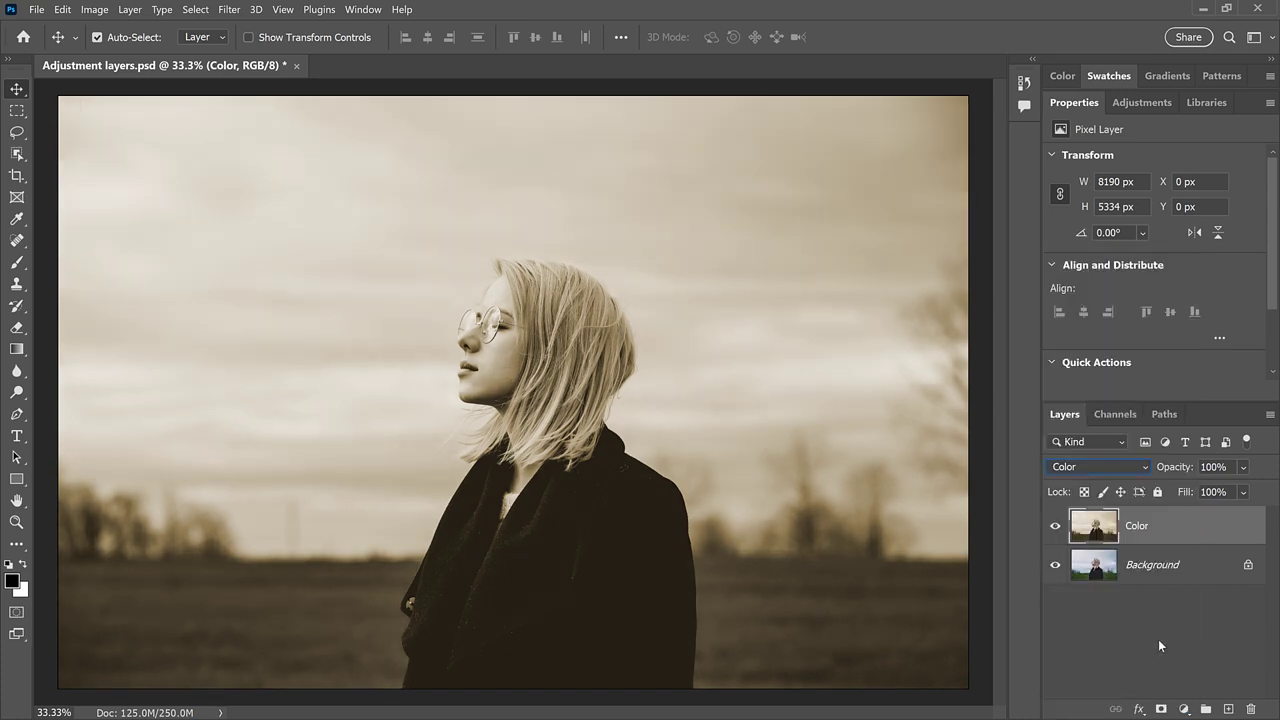
Lower the Color layer's opacity to 50%.
click(1243, 467)
drag(1266, 488, 1229, 488)
click(1266, 468)
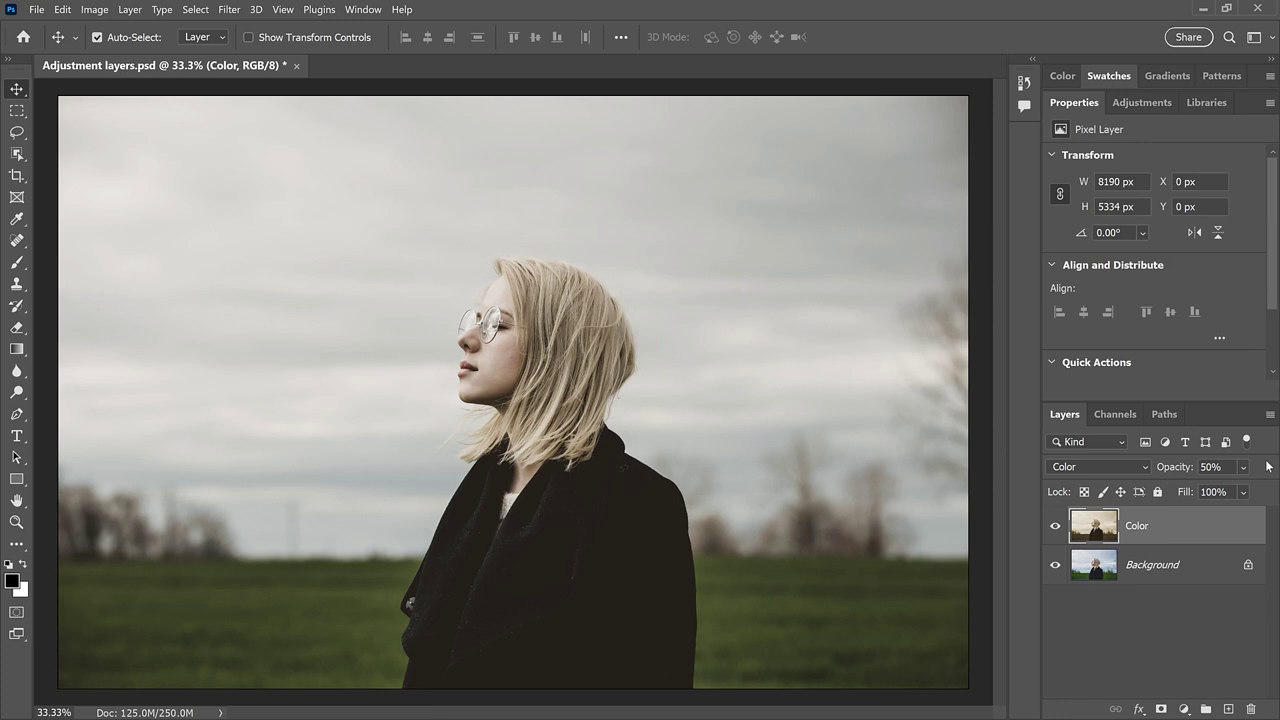
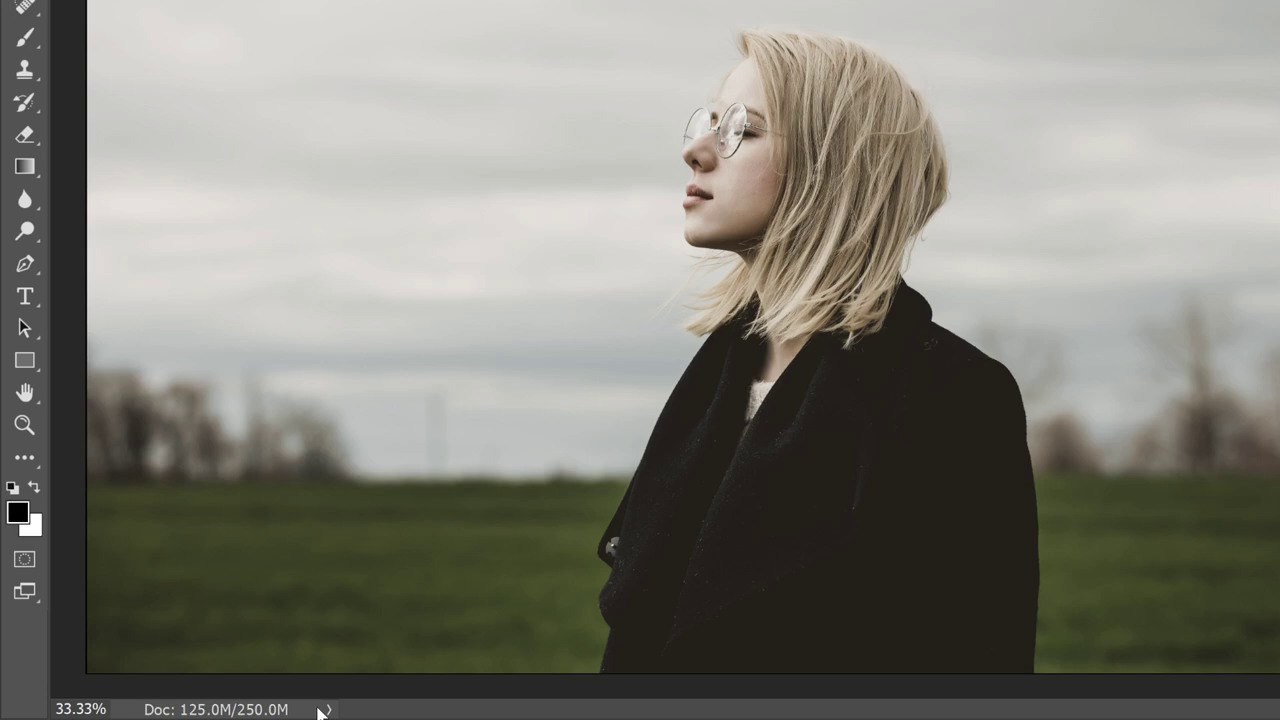
Show Document Sizes in the status information and compare the file size by deleting the Color layer and undoing the deletion.
click(330, 711)
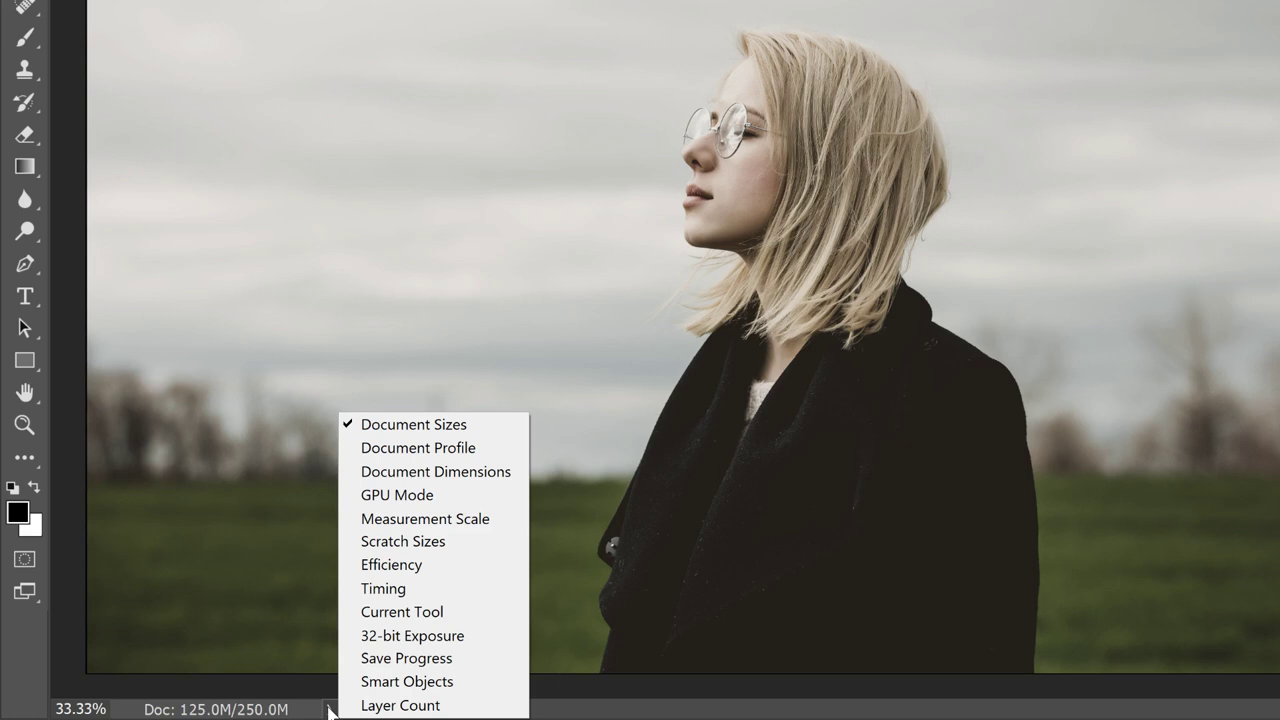
click(485, 426)
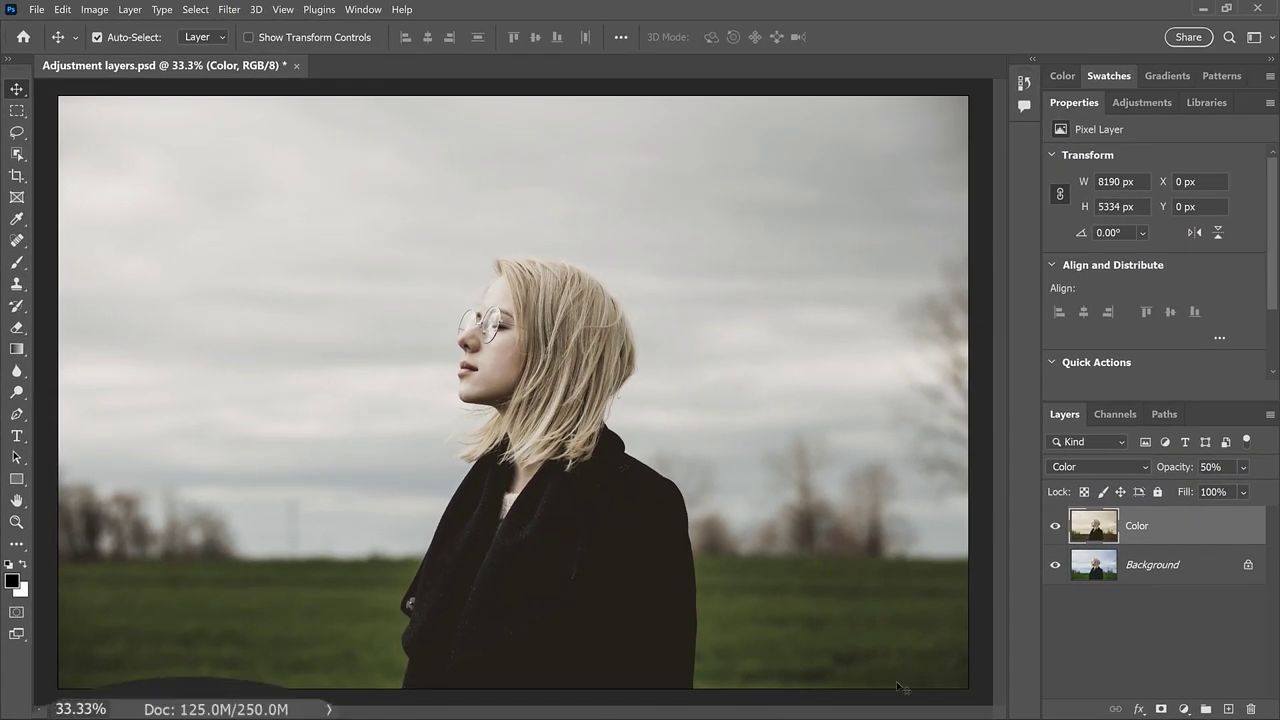
mouse_move(1137, 525)
mouse_down()
mouse_move(1150, 678)
mouse_move(1250, 708)
mouse_up()
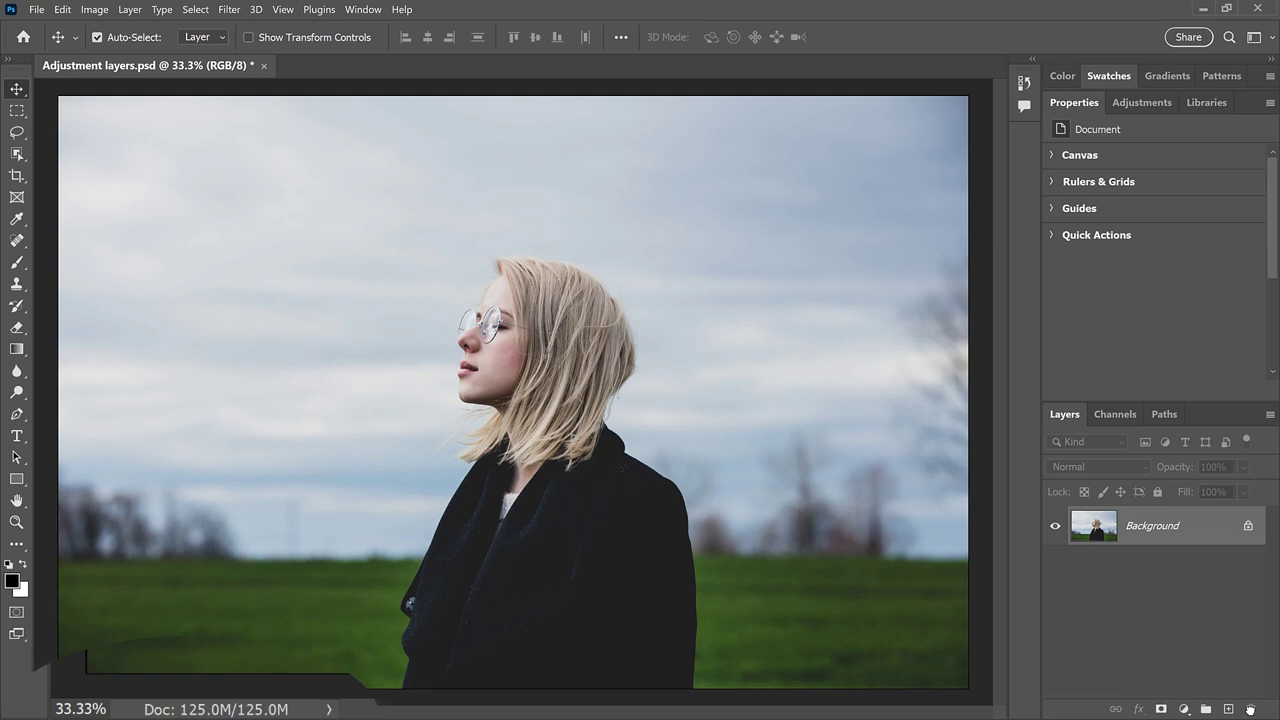
key(ctrl)
key(ctrl+z)
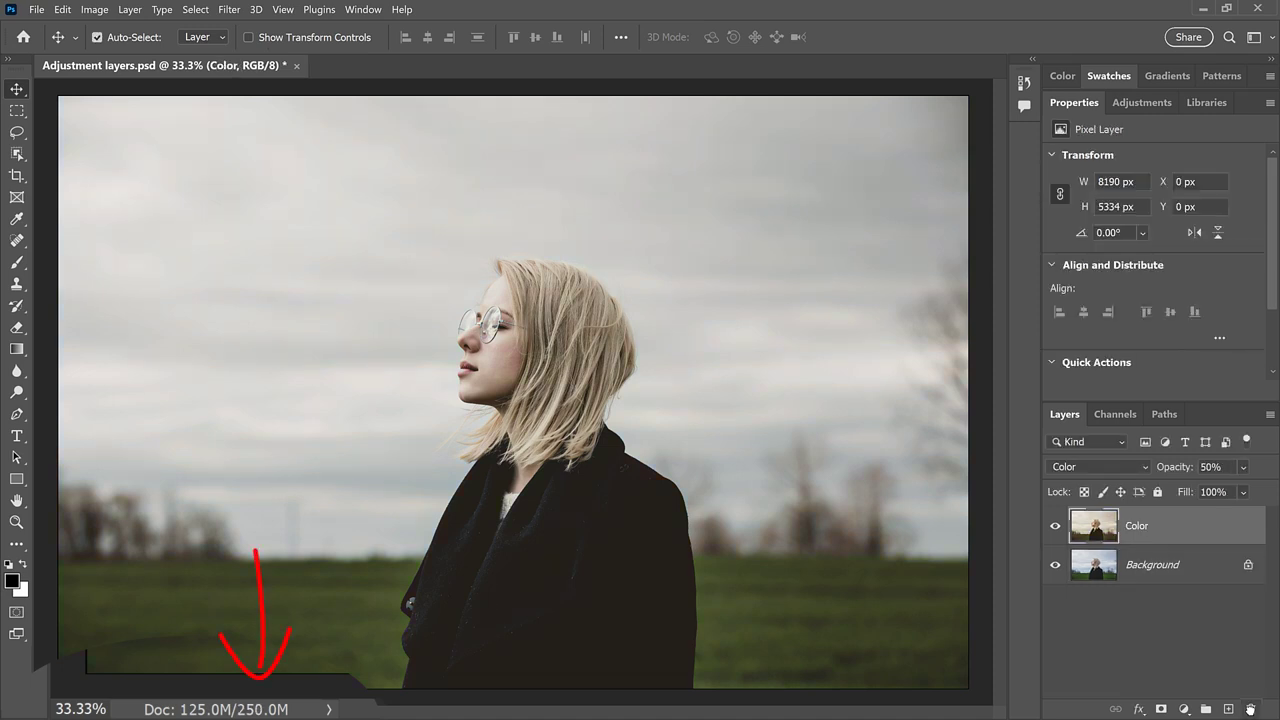
Duplicate the Background layer six times beneath the Color layer.
click(1203, 565)
key(ctrl+j)
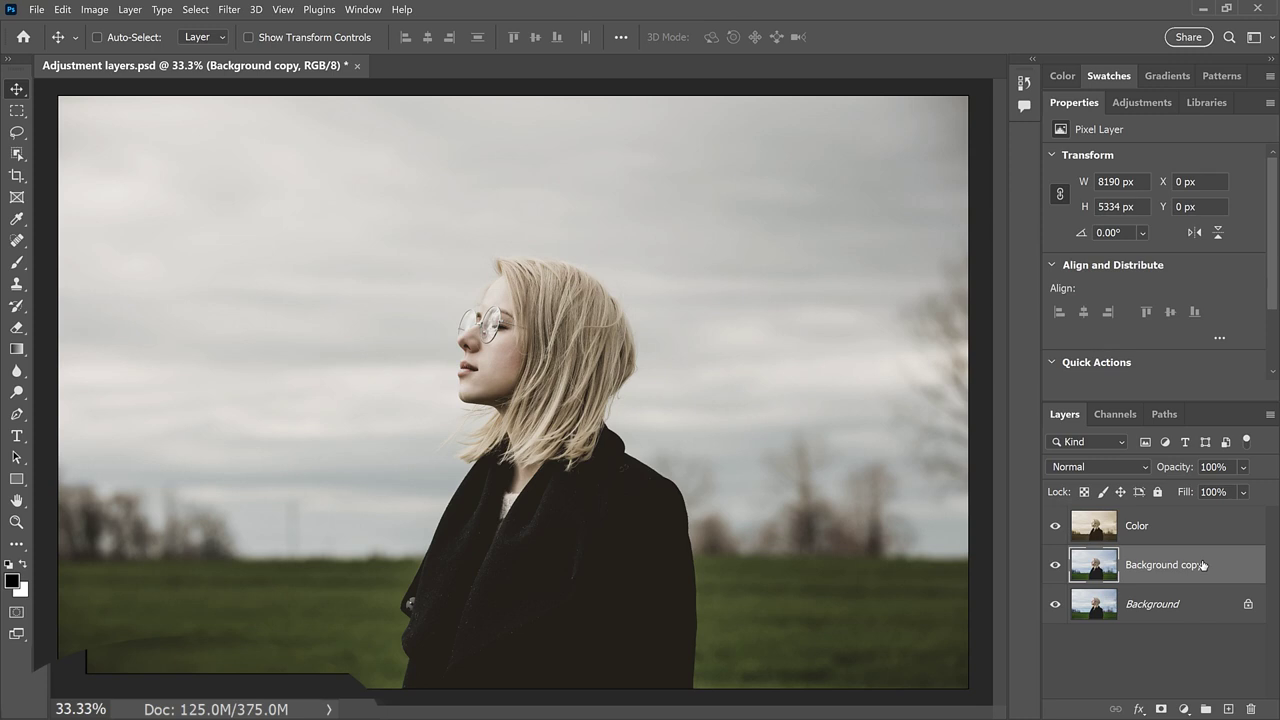
key(ctrl+j)
key(ctrl+j)
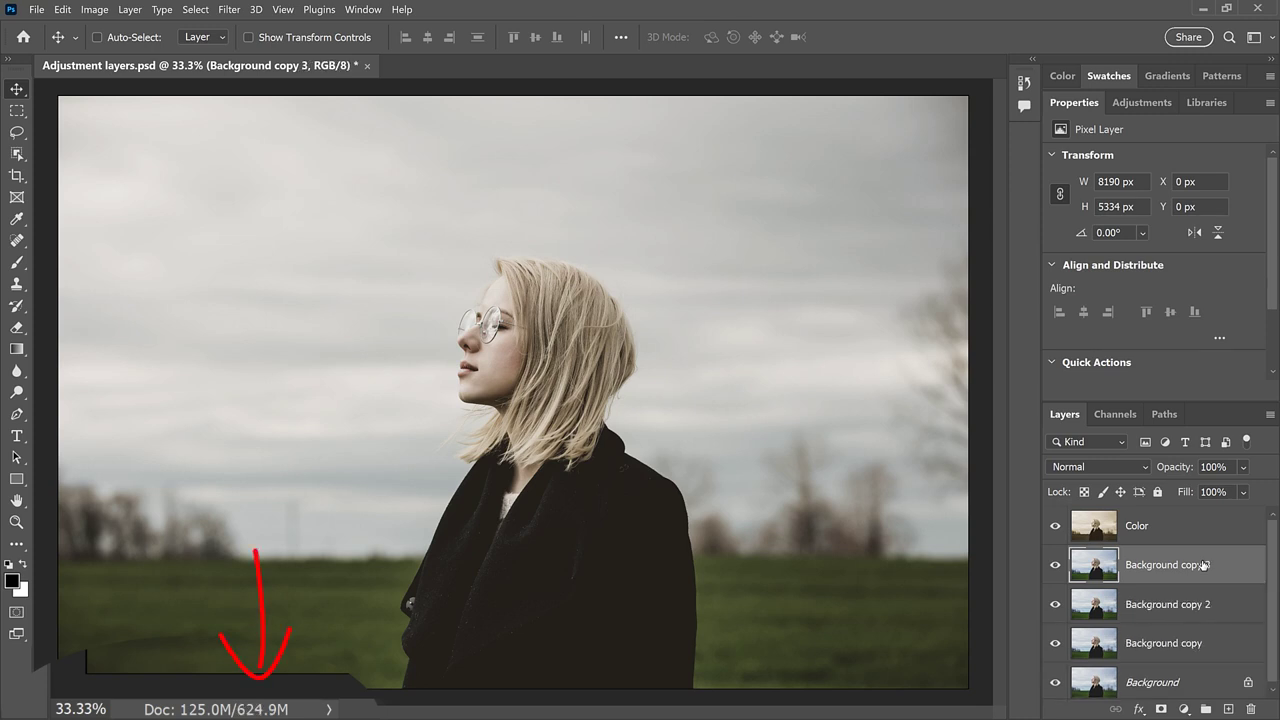
key(ctrl+j)
key(ctrl+j)
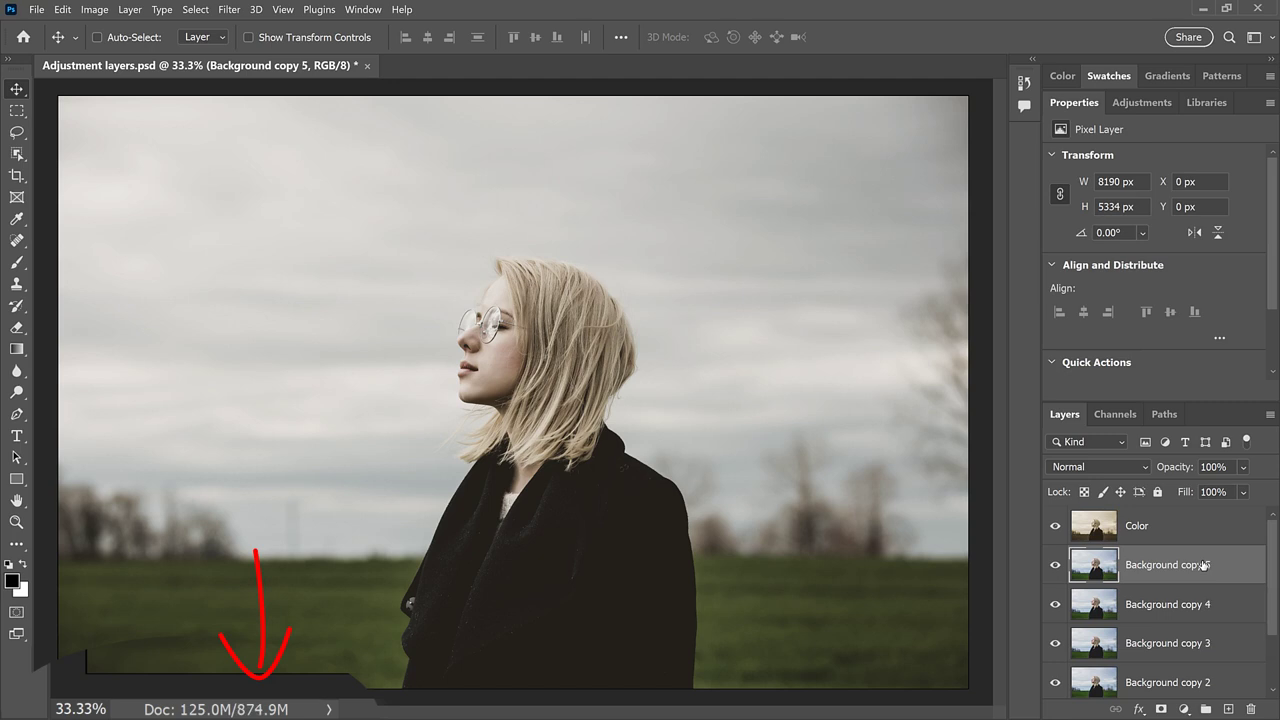
key(ctrl+j)
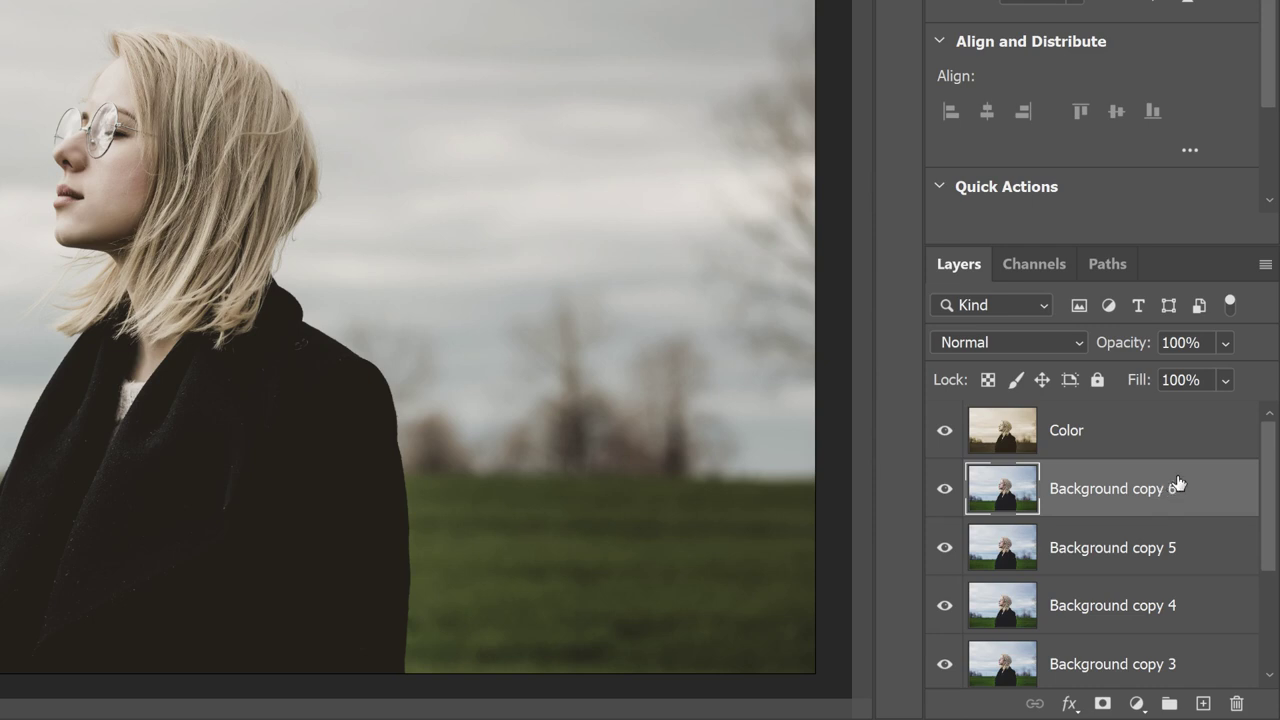
Delete the Color layer and all the Background copies, keeping only the original Background layer.
click(1207, 432)
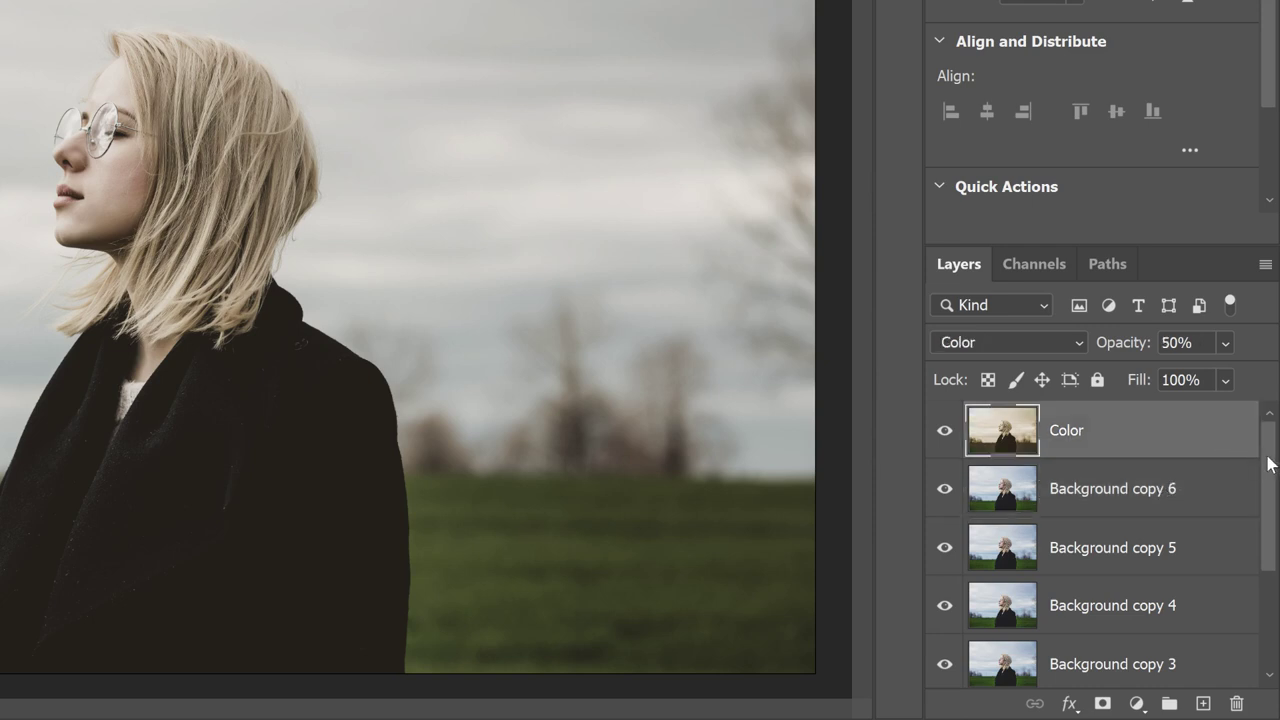
drag(1271, 464, 1272, 568)
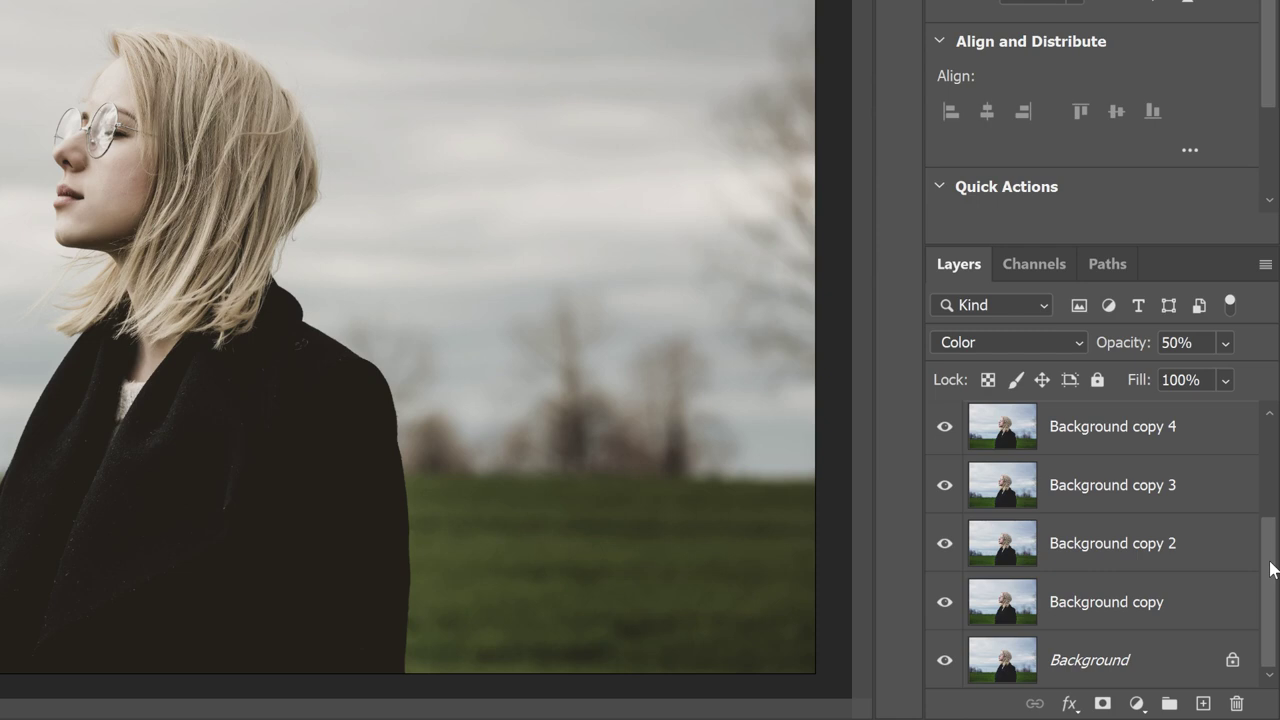
shift+click(1197, 601)
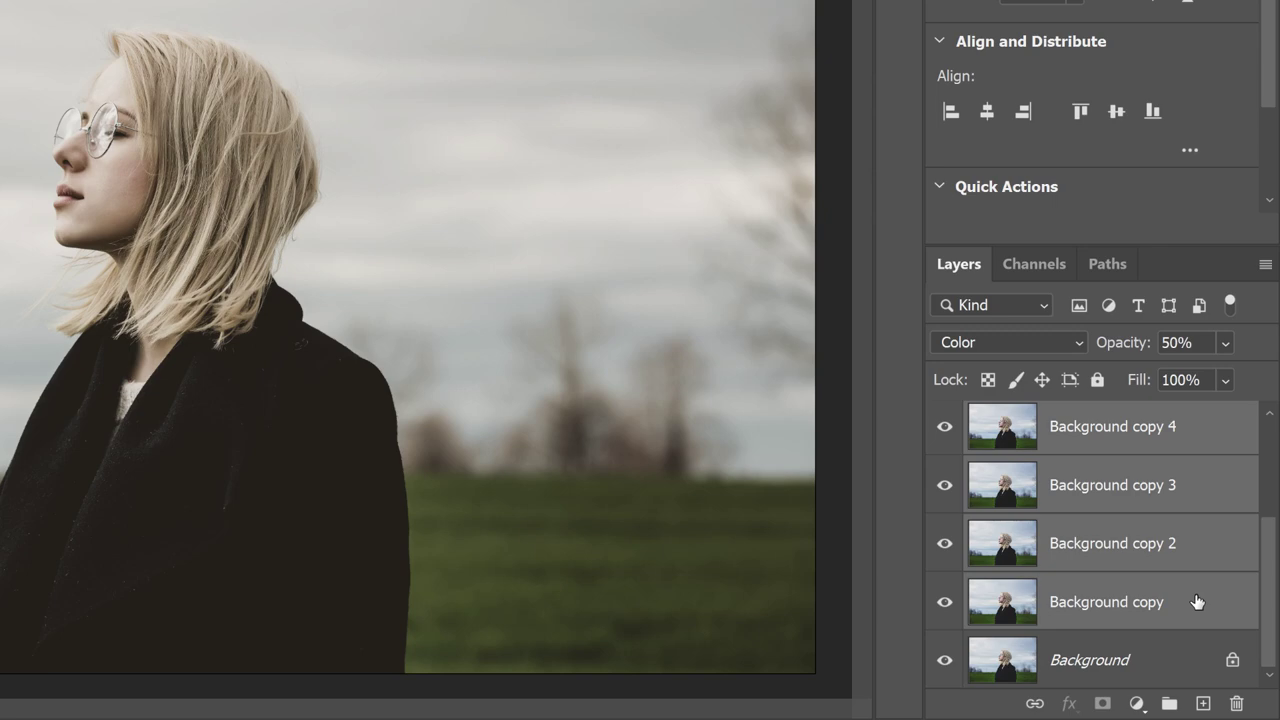
drag(1197, 601, 1237, 703)
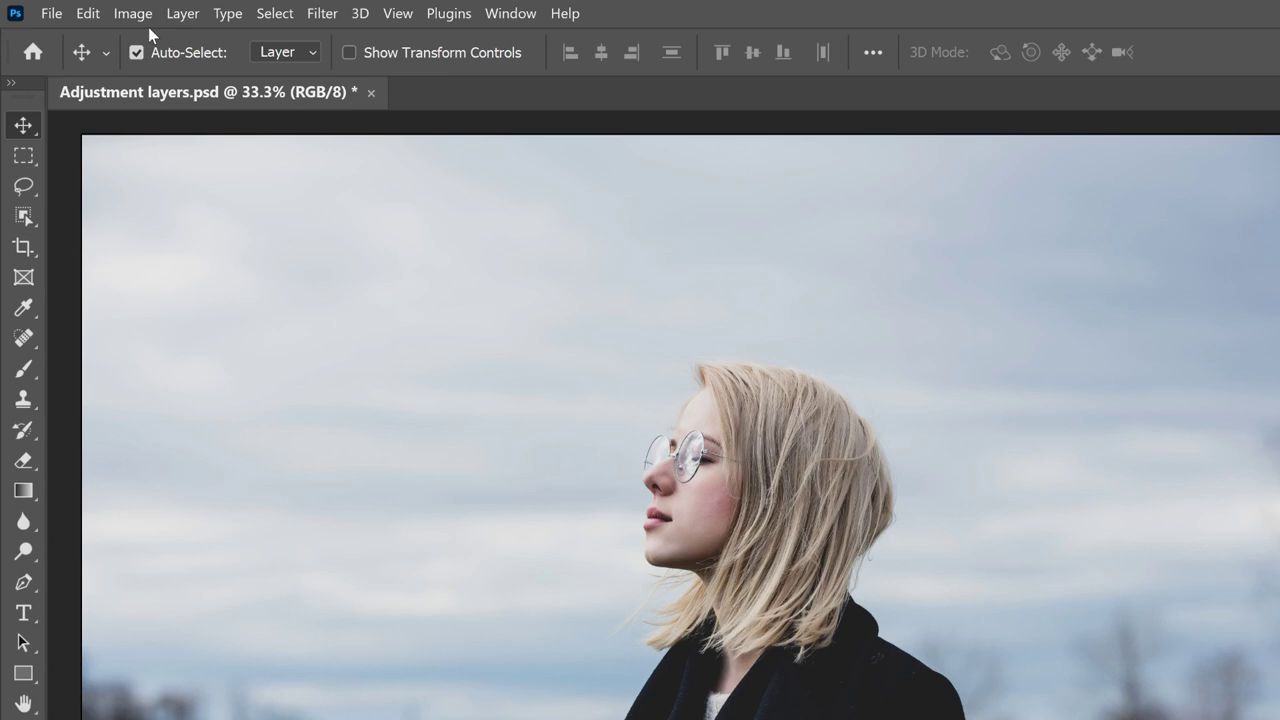
Examine the available adjustment layer types and compare them with the static image adjustments.
click(199, 19)
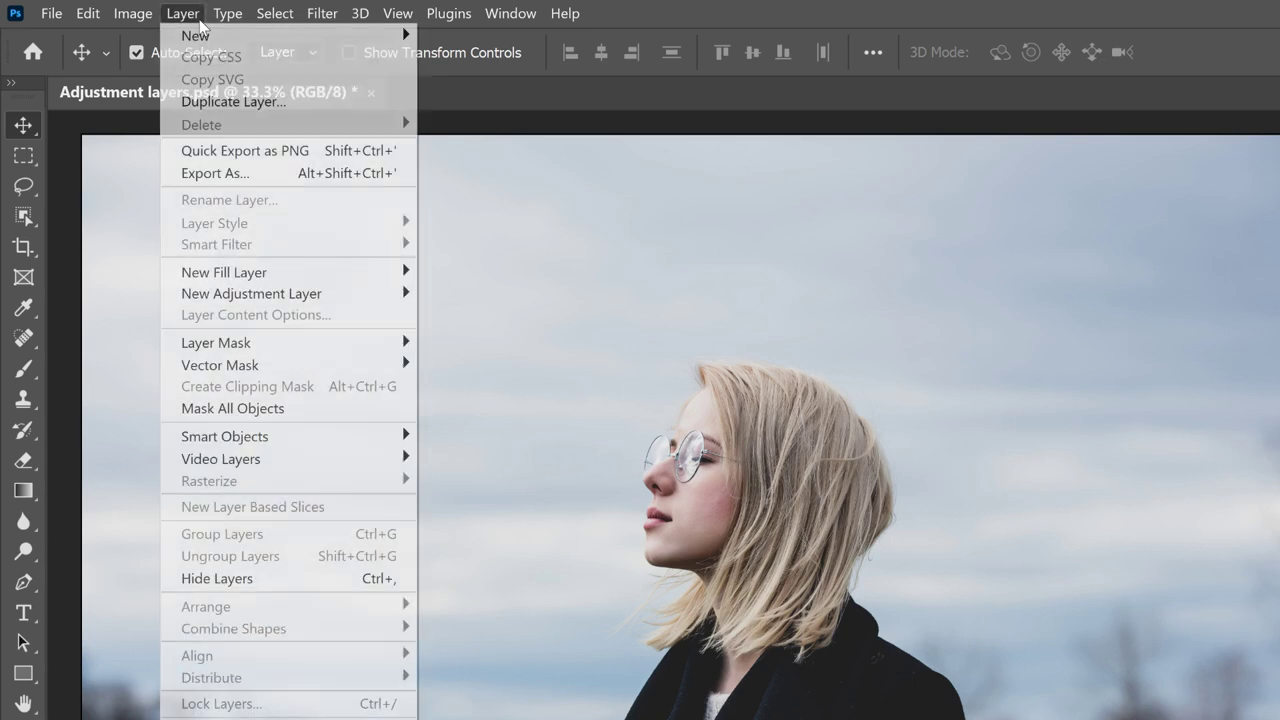
mouse_move(343, 299)
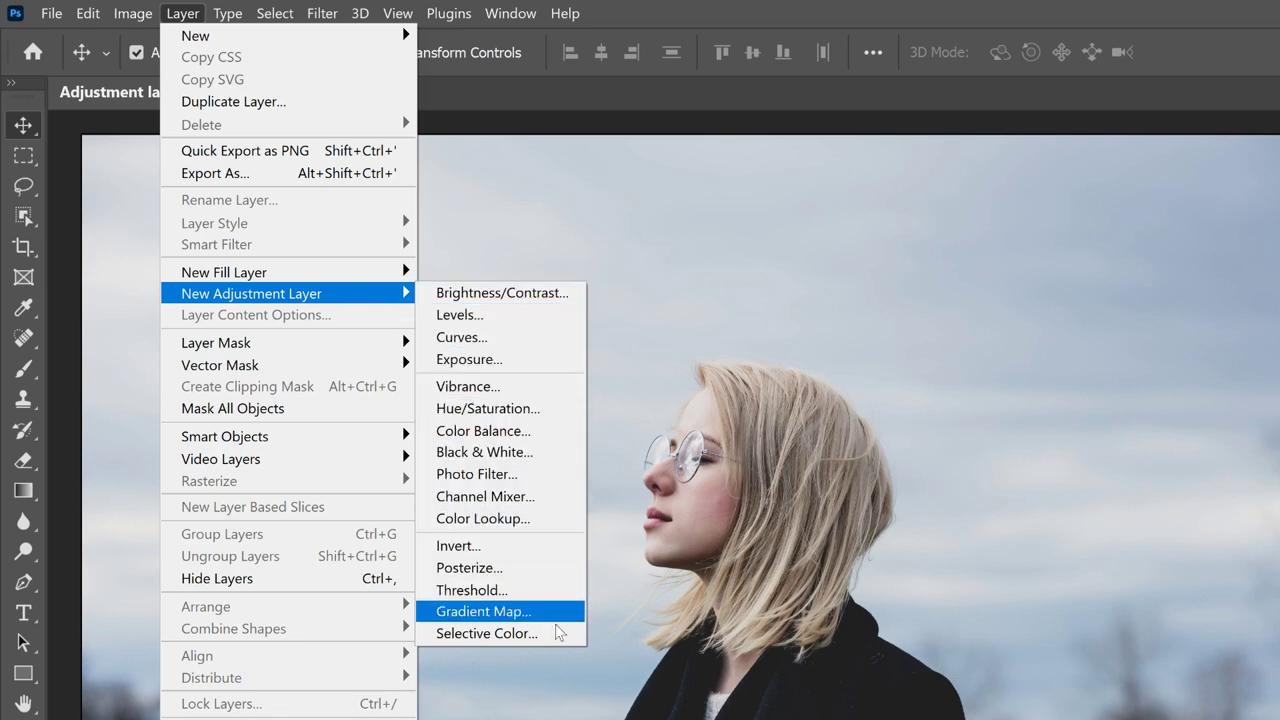
click(622, 600)
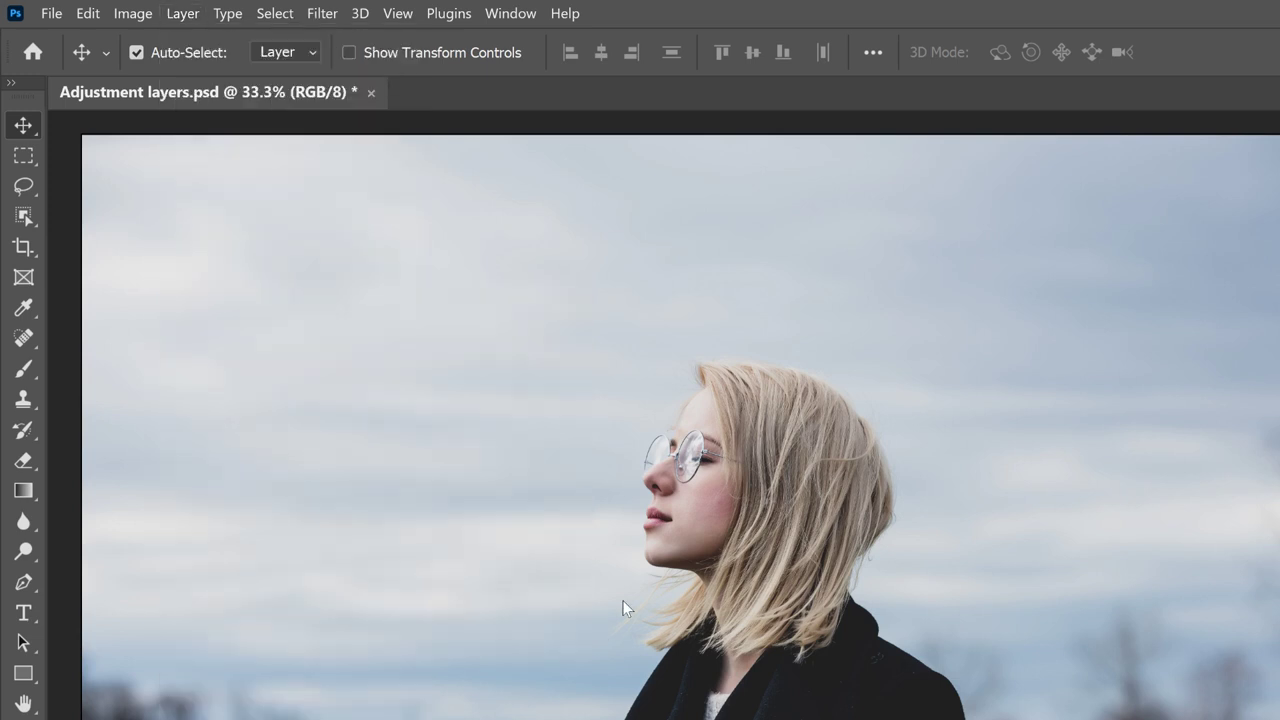
click(148, 21)
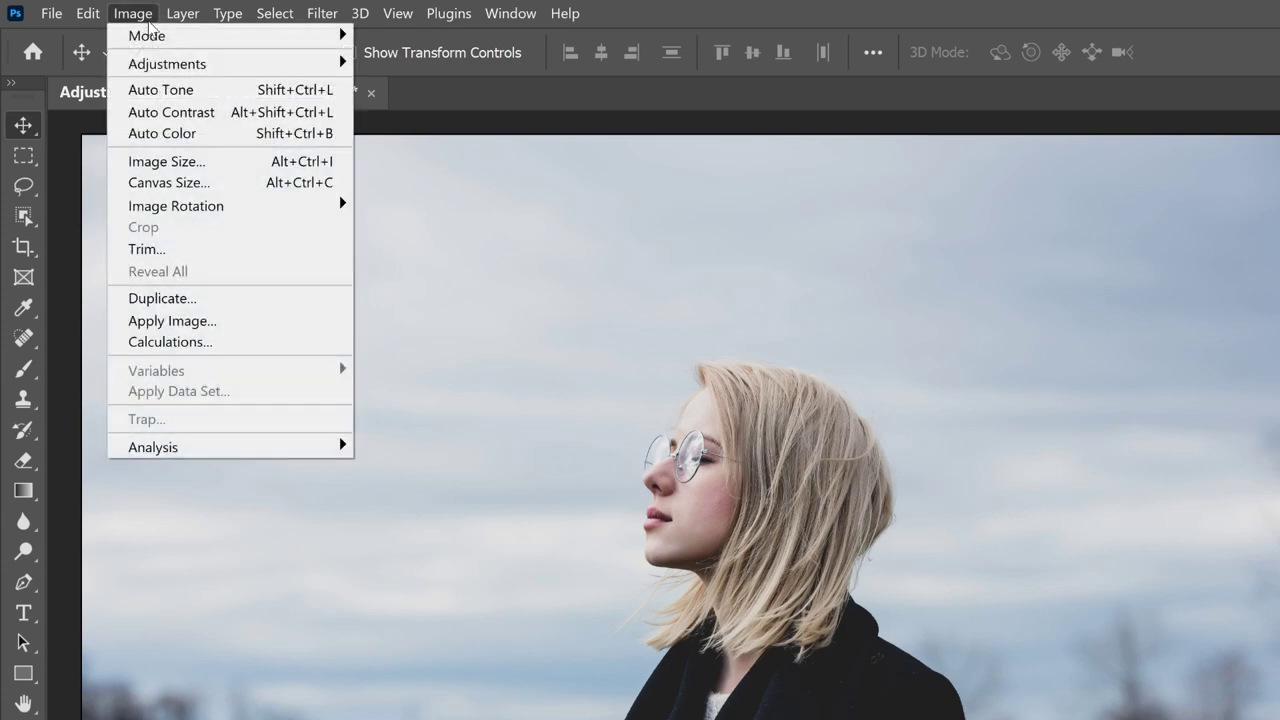
mouse_move(180, 70)
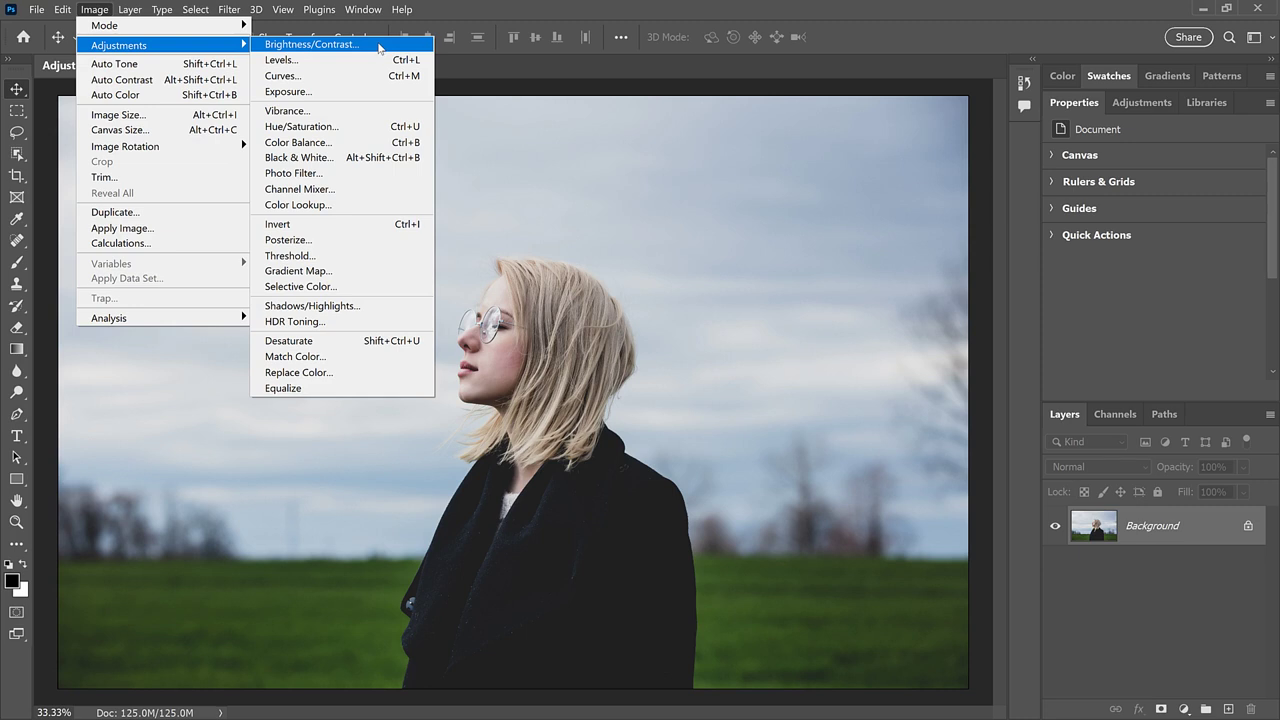
click(471, 63)
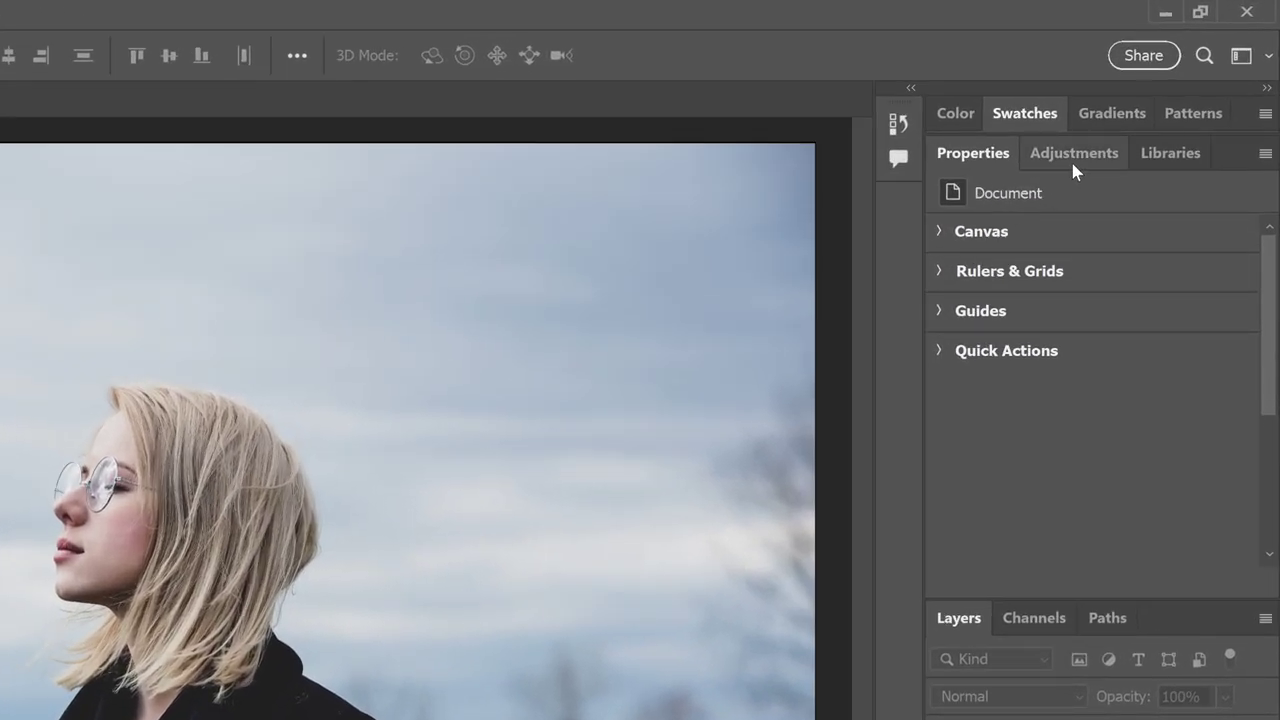
click(1073, 164)
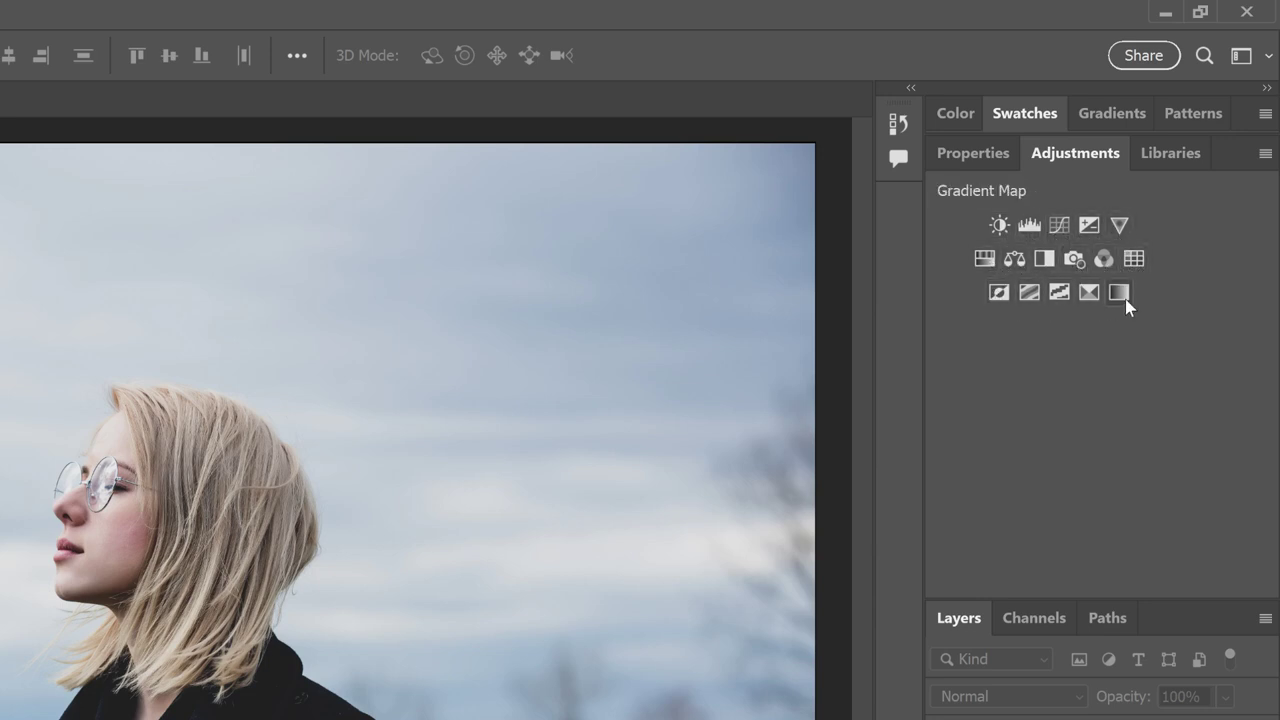
click(1265, 158)
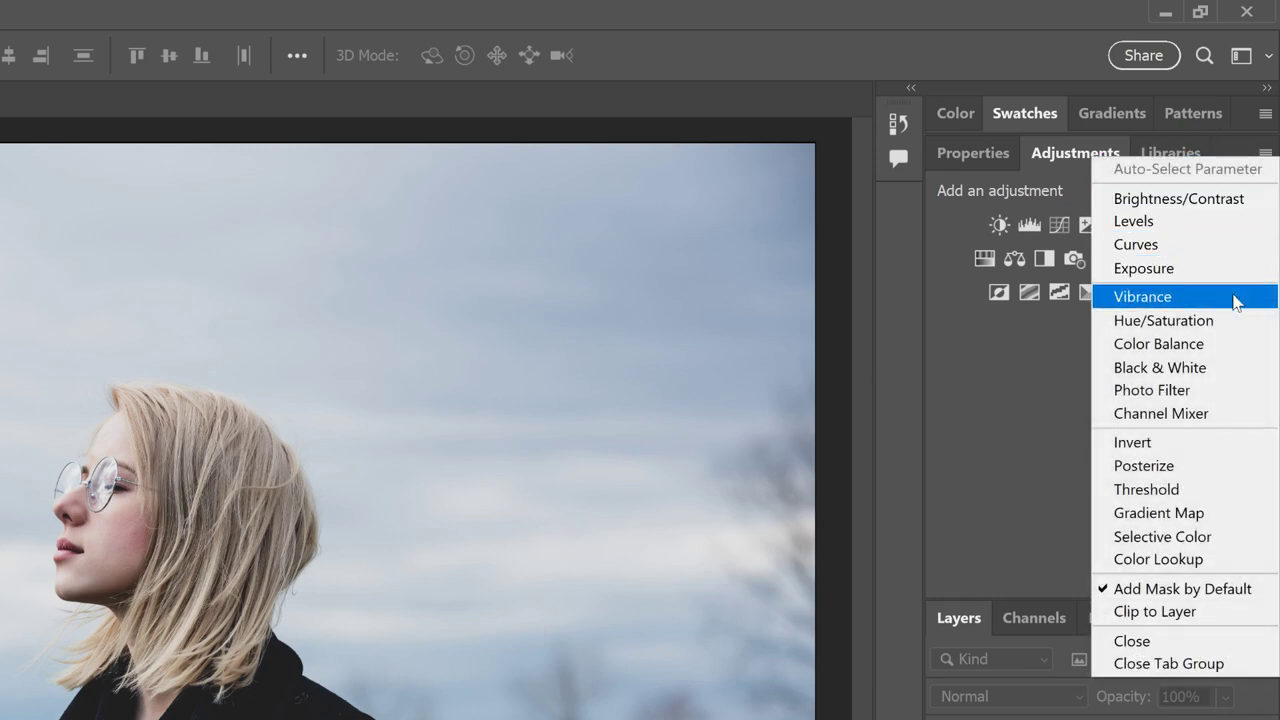
click(1009, 495)
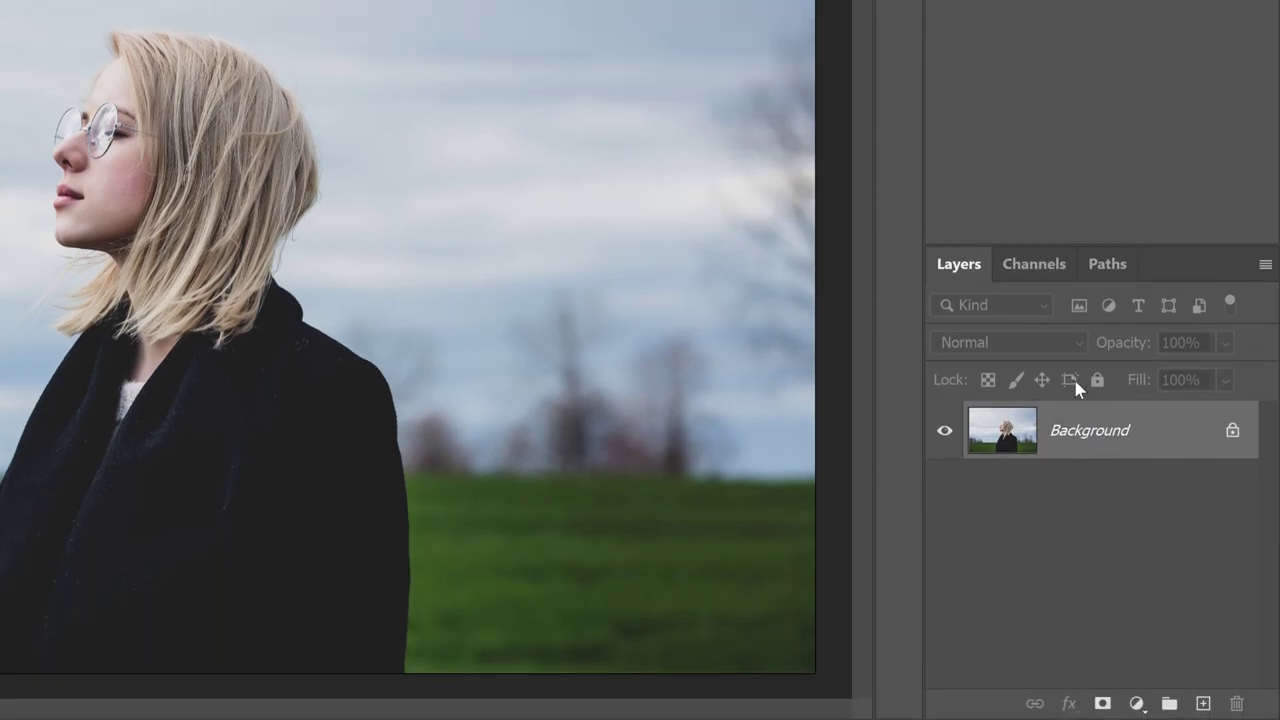
Add a Hue/Saturation adjustment layer above the Background and colorize the photo at a hue of 200.
click(1137, 705)
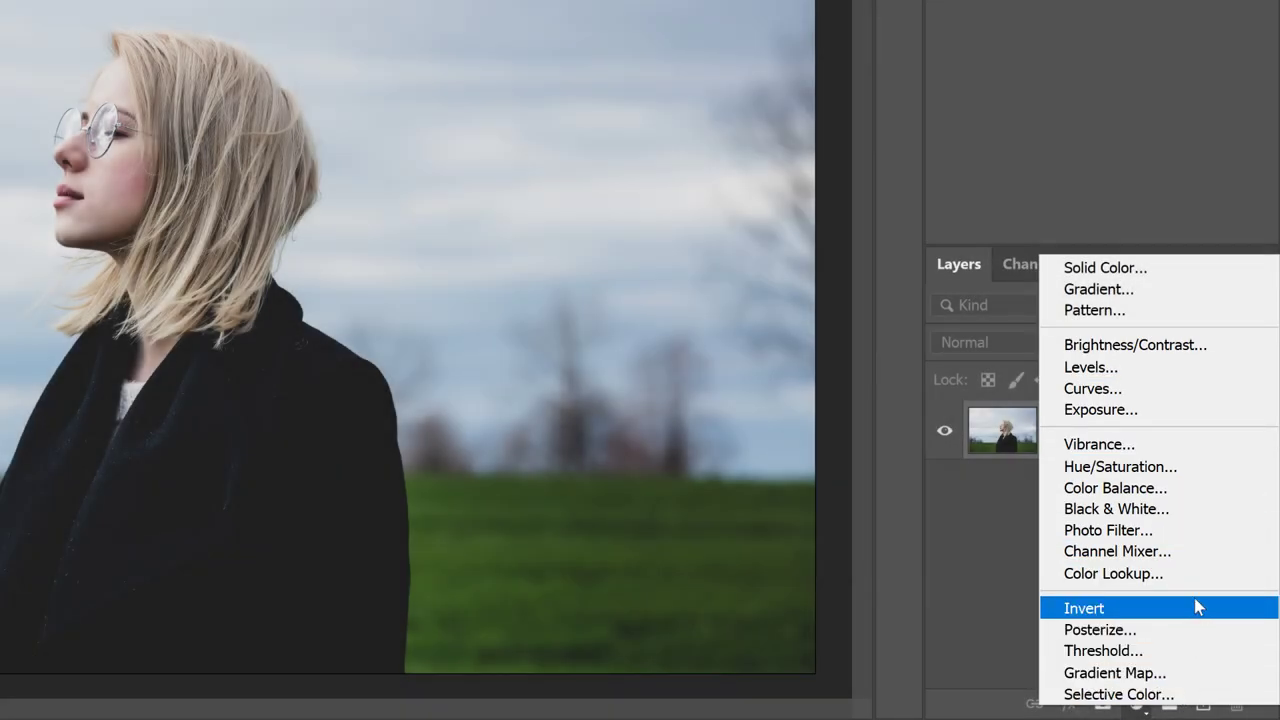
click(1195, 468)
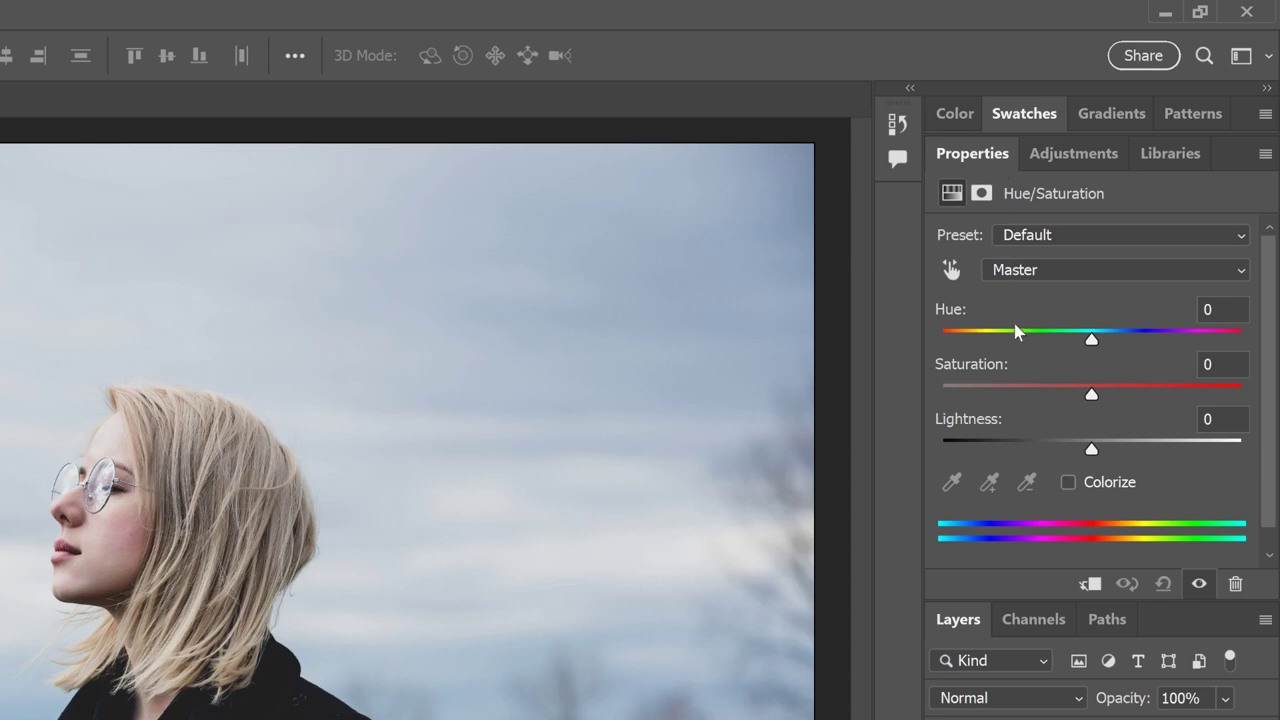
click(1068, 483)
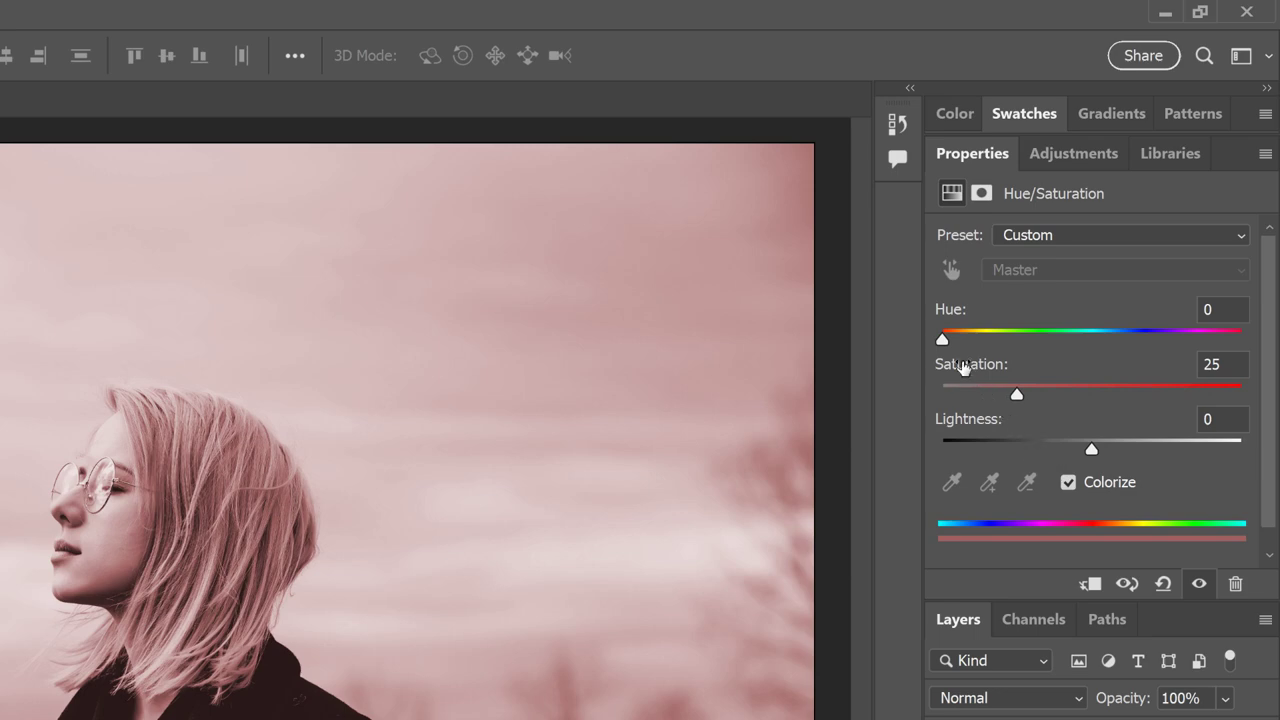
drag(941, 341, 1109, 340)
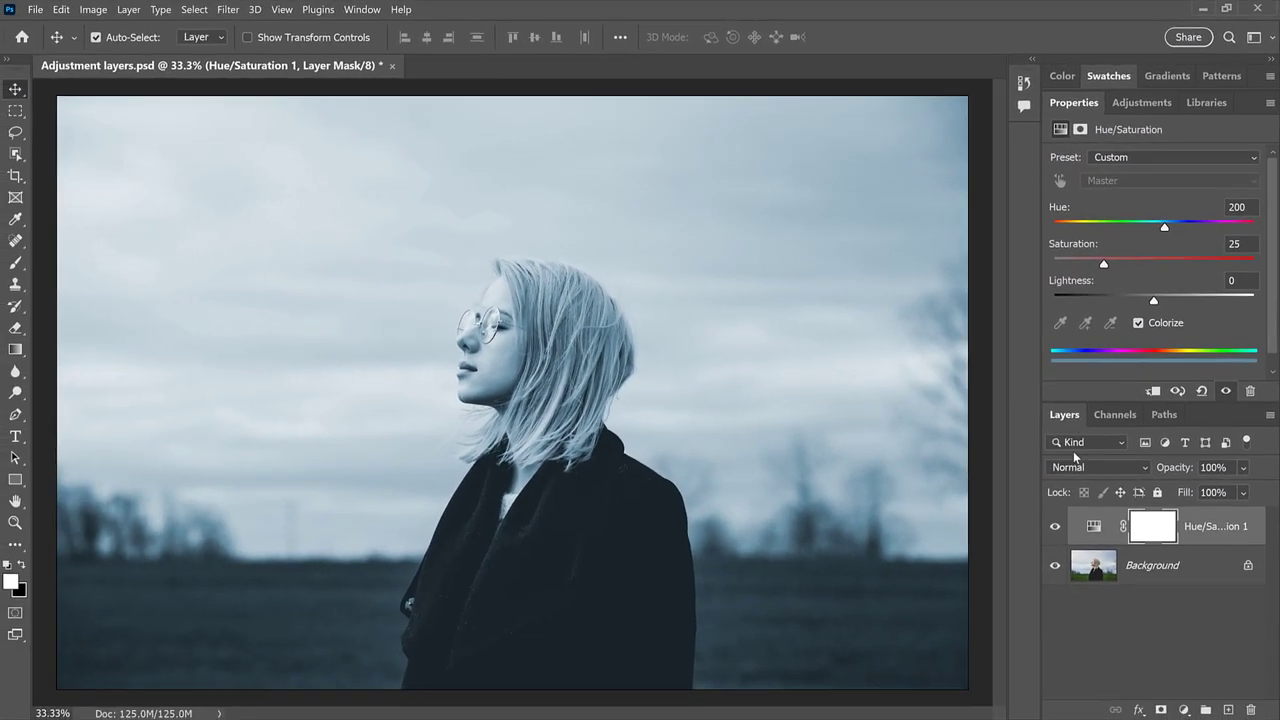
Toggle the Hue/Saturation adjustment layer's visibility to compare the blue tint with the original photo.
click(1055, 527)
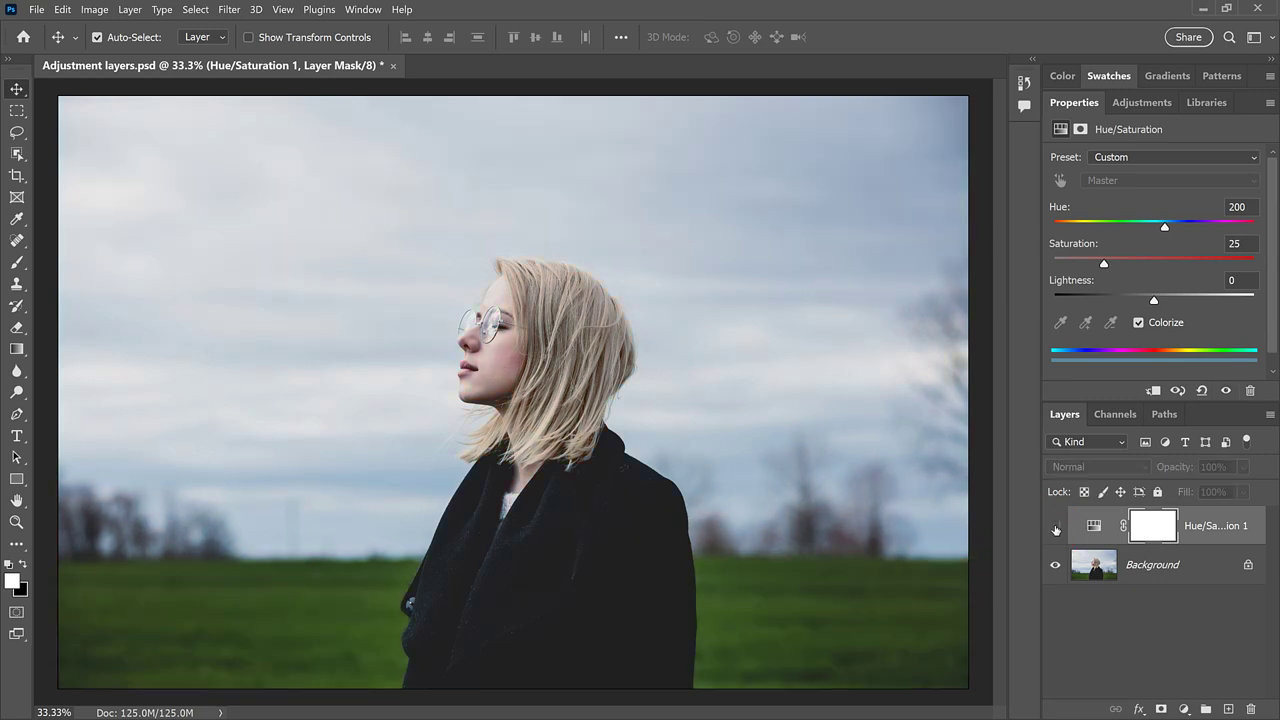
click(1055, 527)
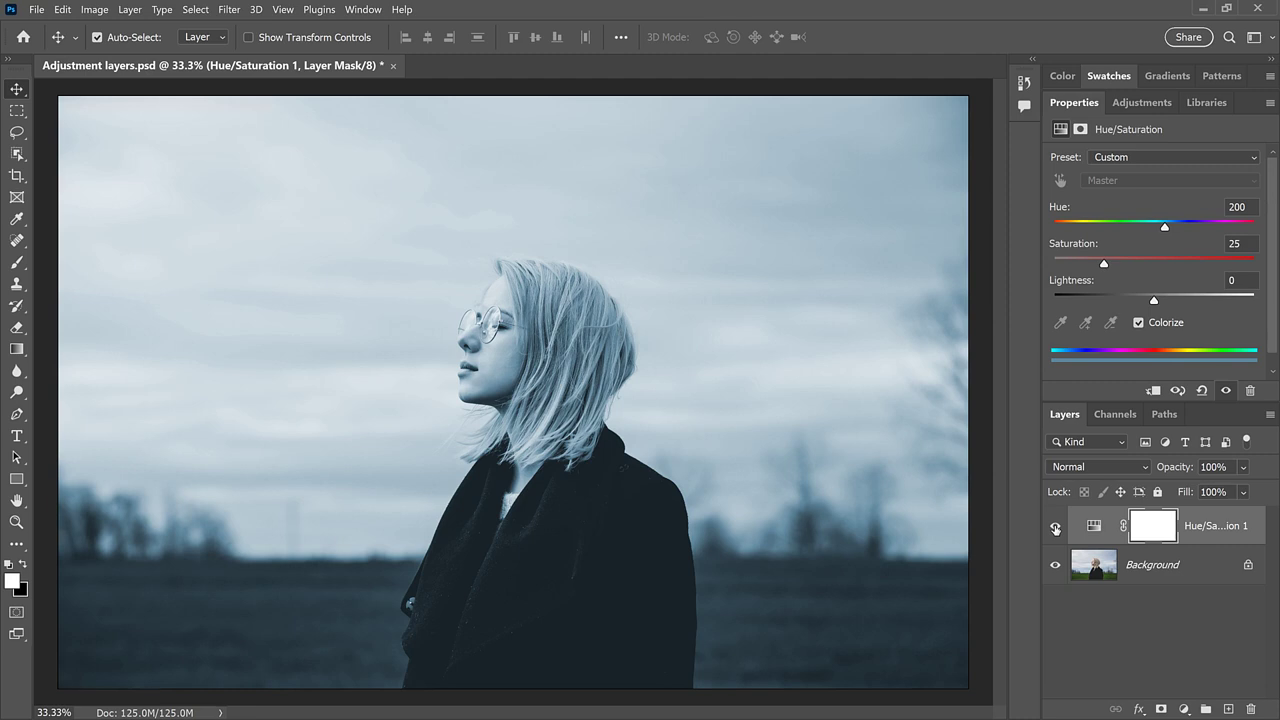
click(1055, 527)
click(1055, 527)
Set the Hue/Saturation adjustment layer's blend mode to Color and lower its opacity to 50%.
click(1105, 465)
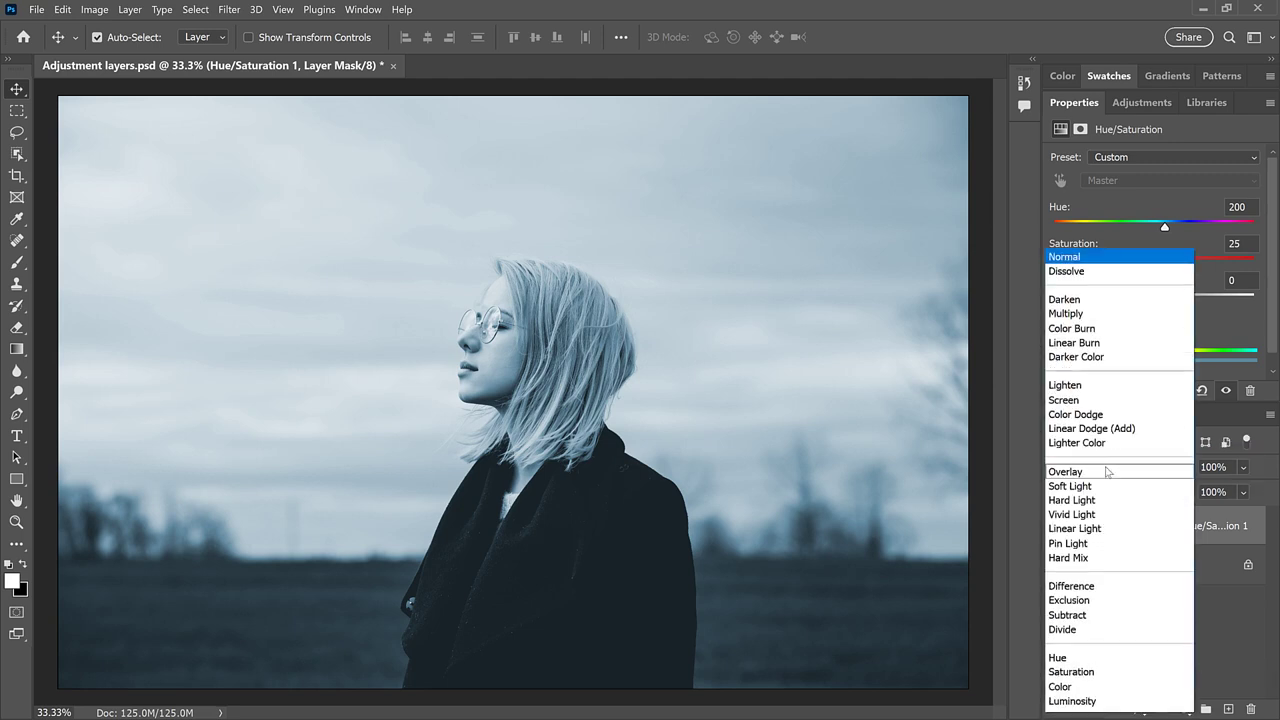
click(1097, 687)
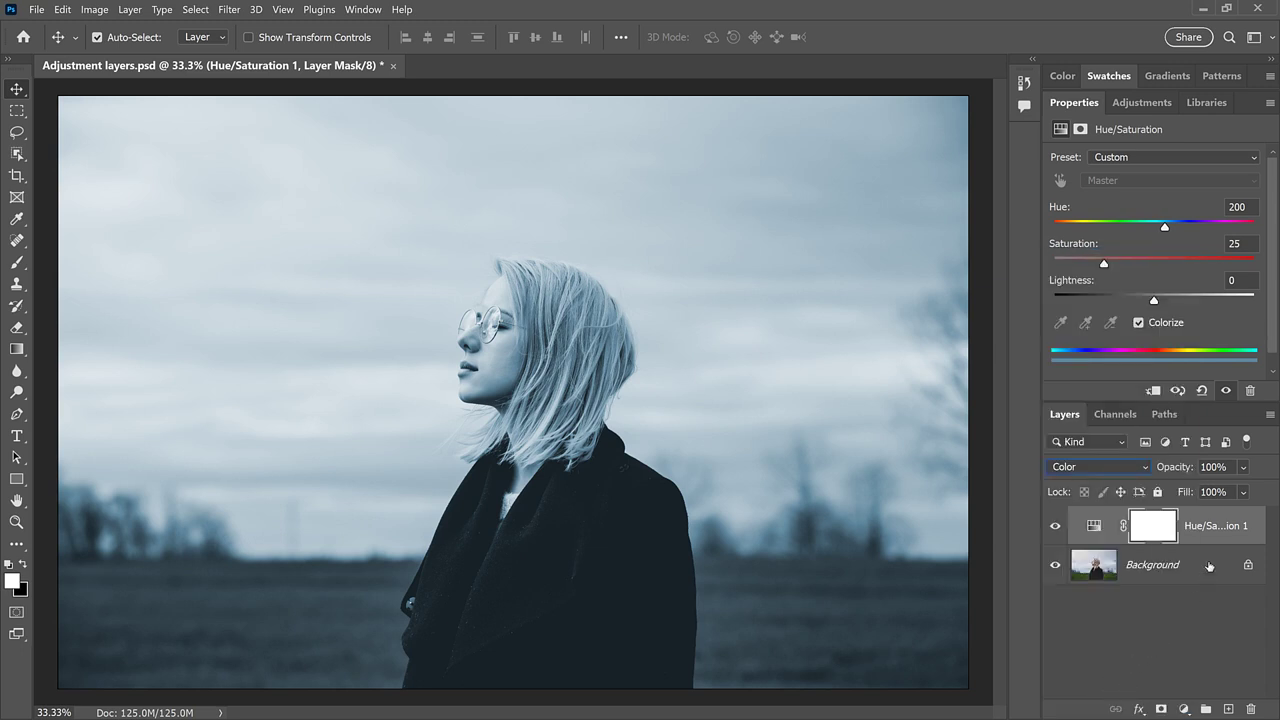
click(1244, 468)
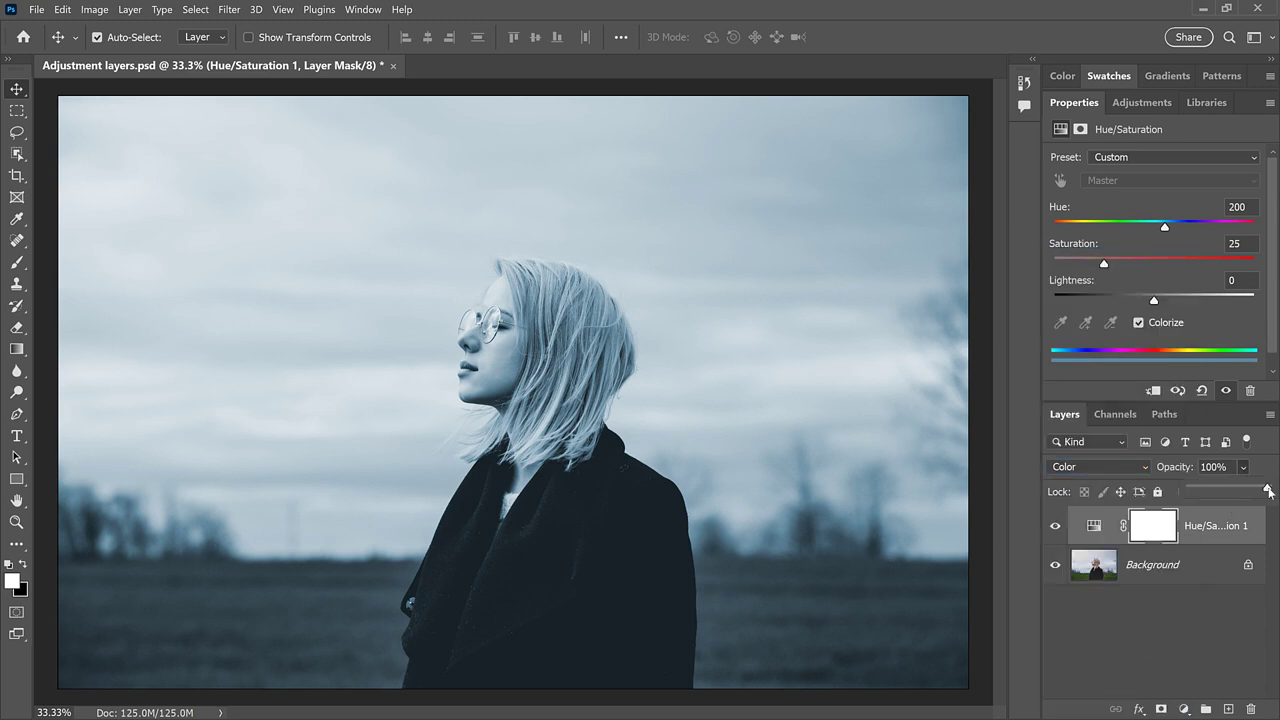
drag(1264, 487, 1229, 487)
click(1263, 471)
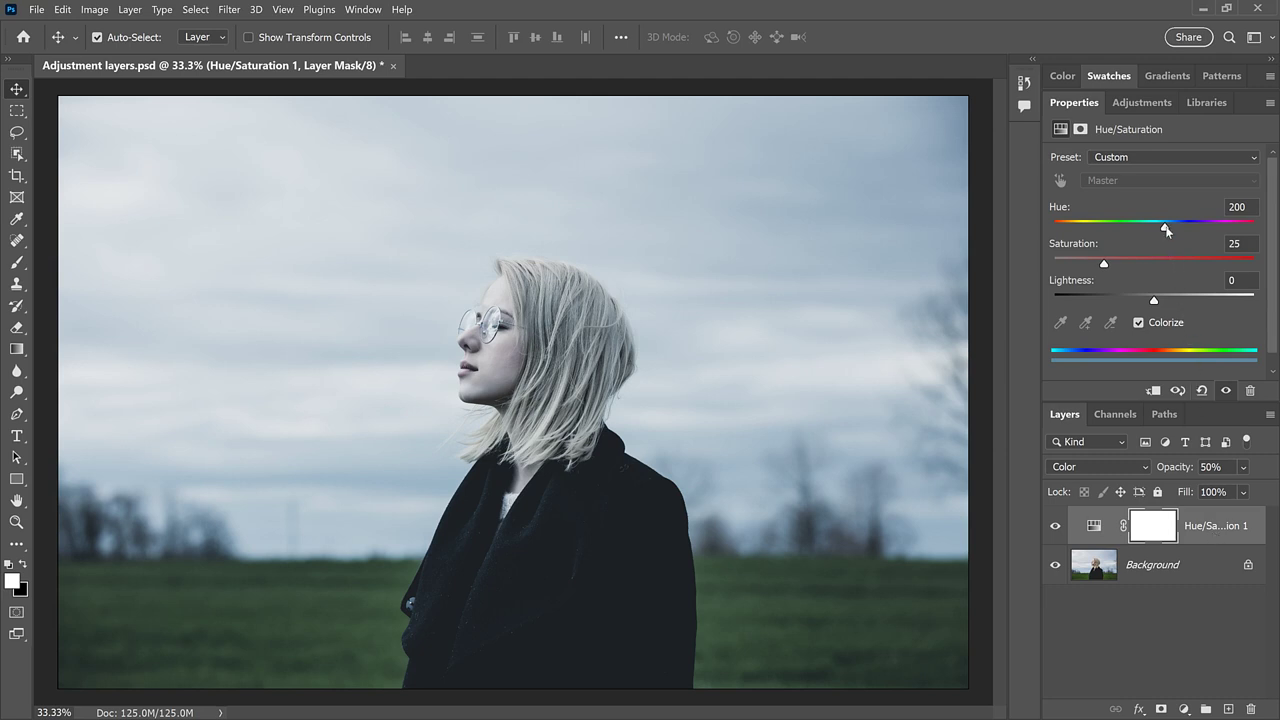
Set the adjustment layer's hue to 40 and select its layer mask.
drag(1166, 229, 1077, 230)
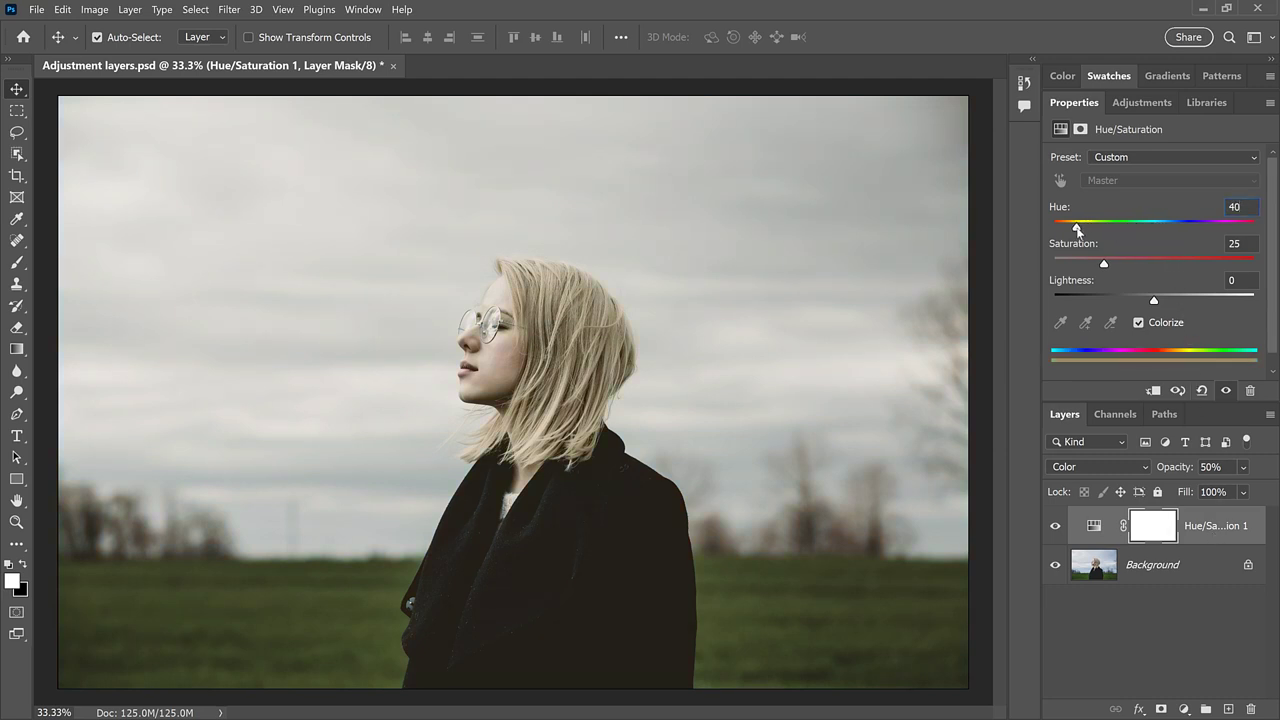
click(1151, 528)
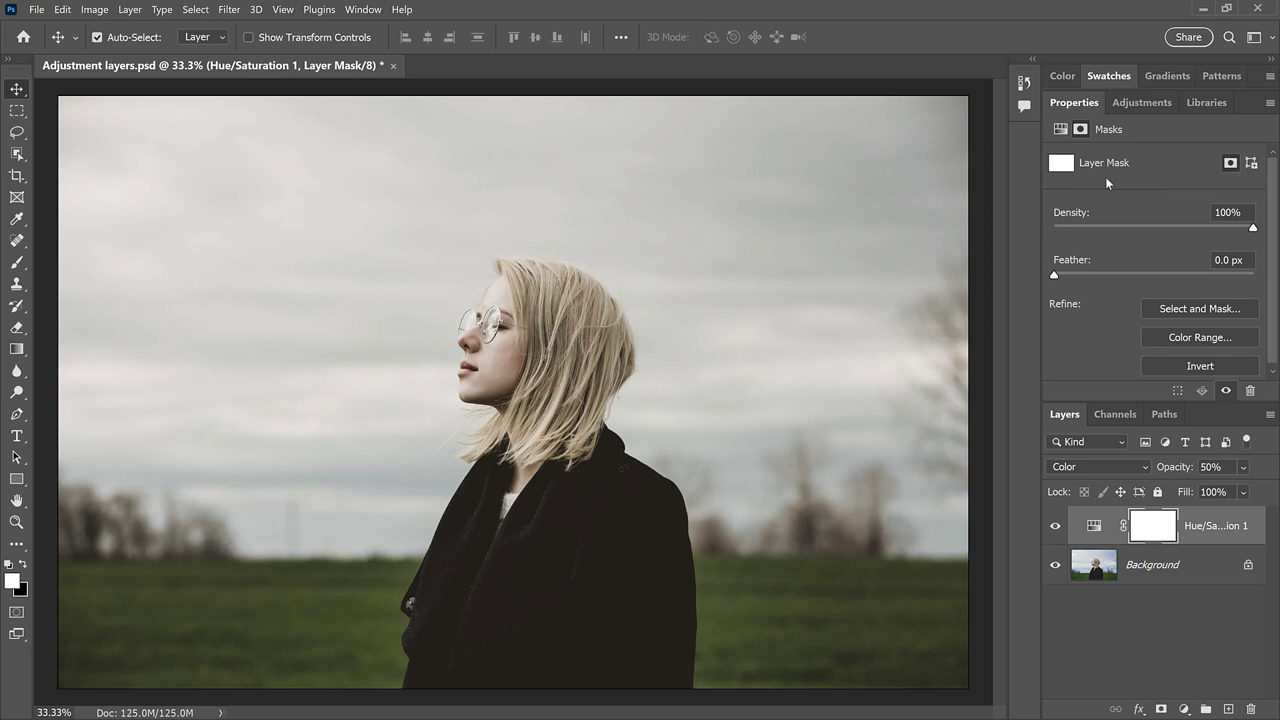
Switch the adjustment layer's properties between its layer mask options and its Hue/Saturation settings.
click(1094, 527)
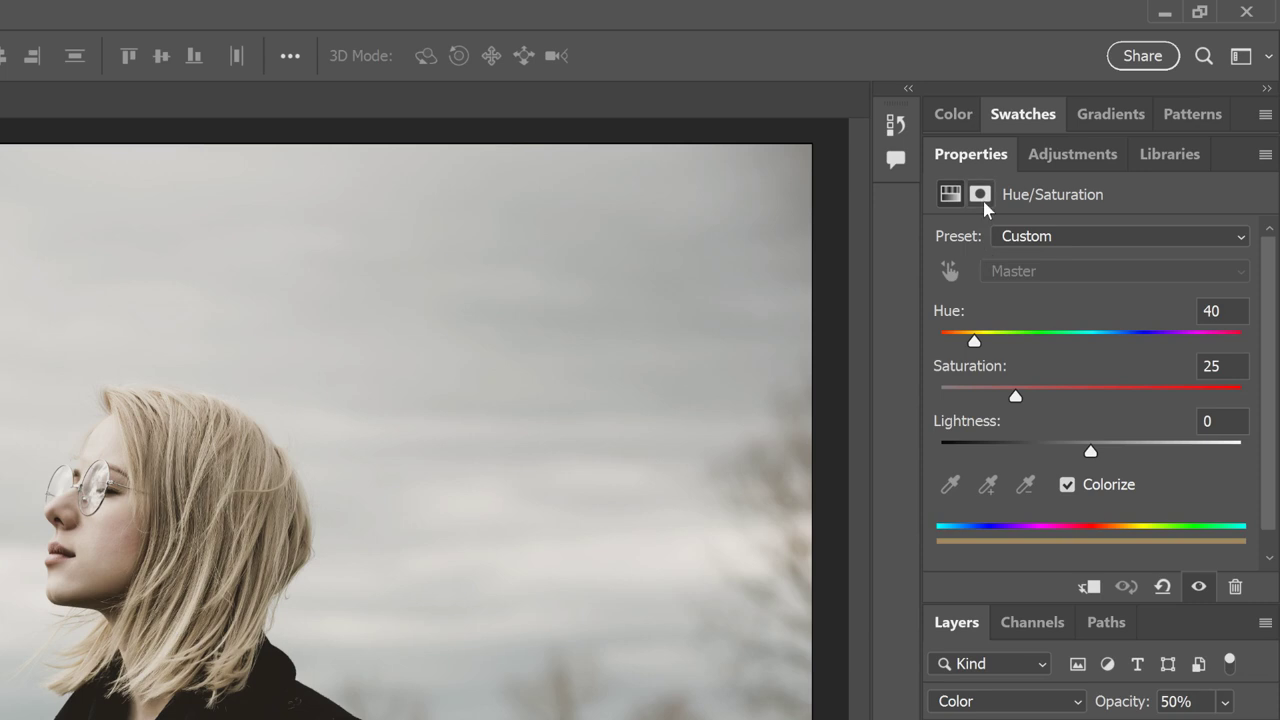
click(982, 198)
click(956, 200)
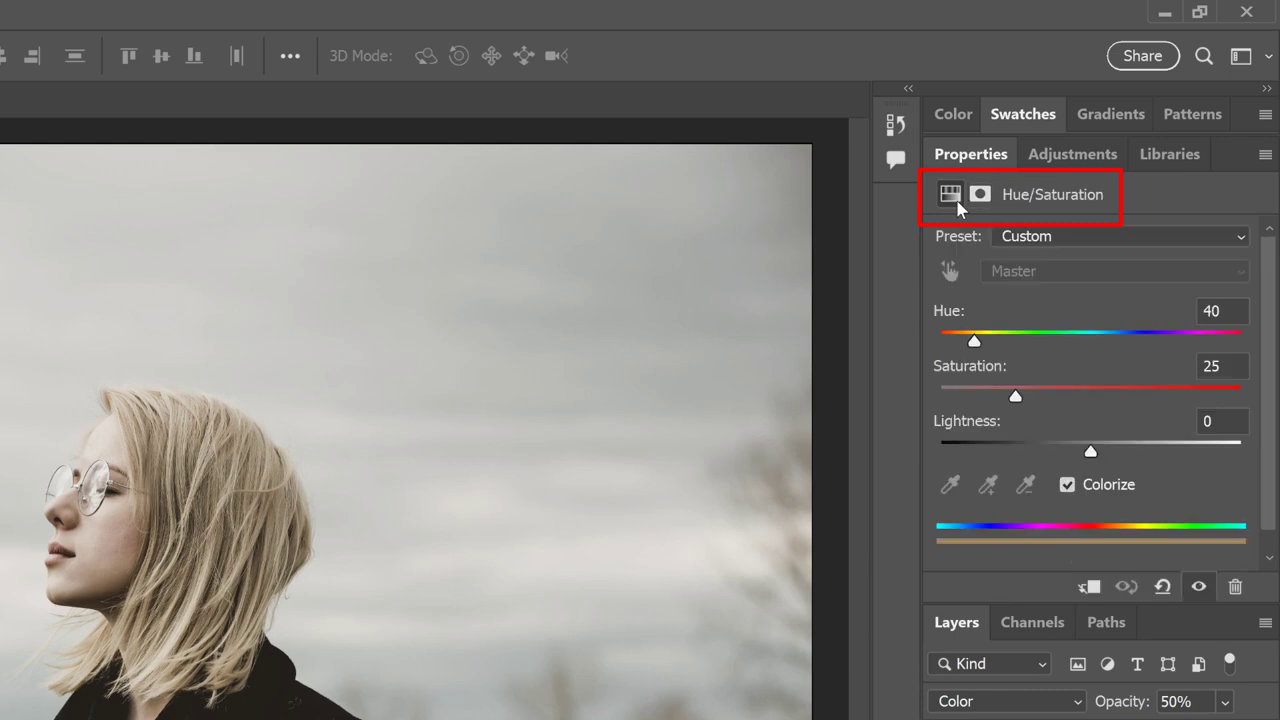
click(971, 200)
click(957, 205)
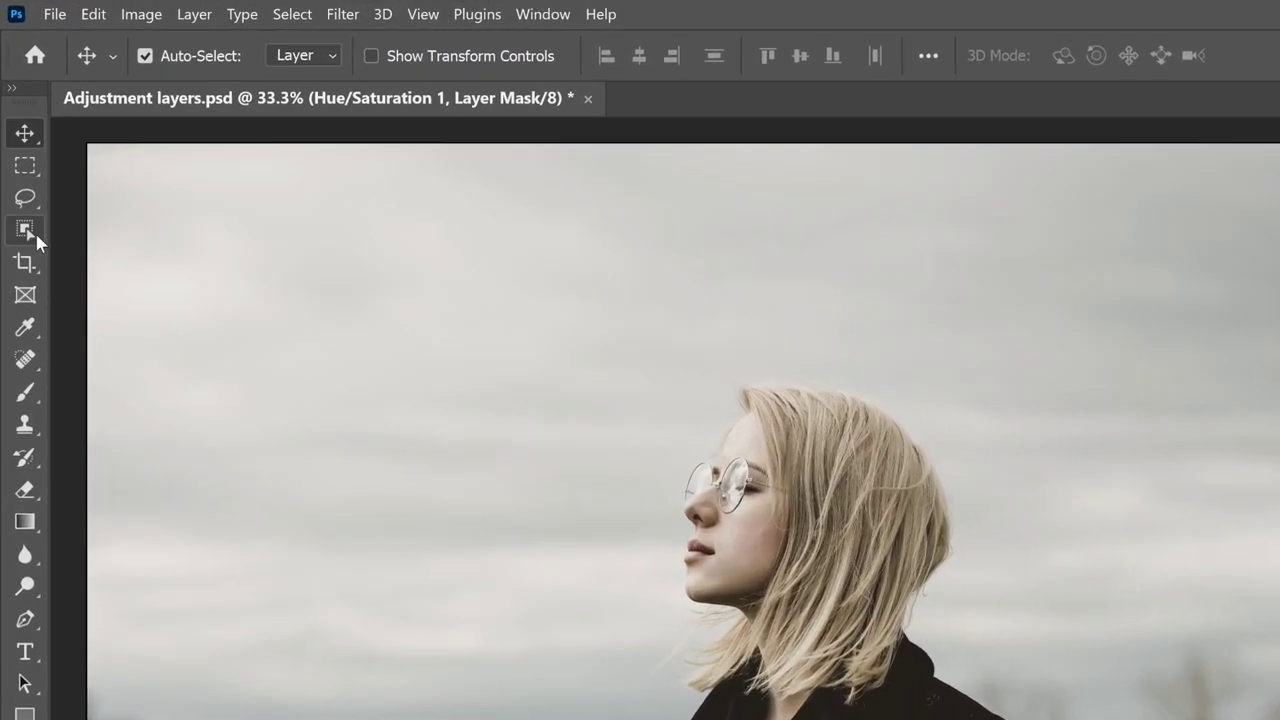
Select the woman with the Quick Selection tool's Select Subject command, using Cloud (Detailed results) processing.
click(24, 153)
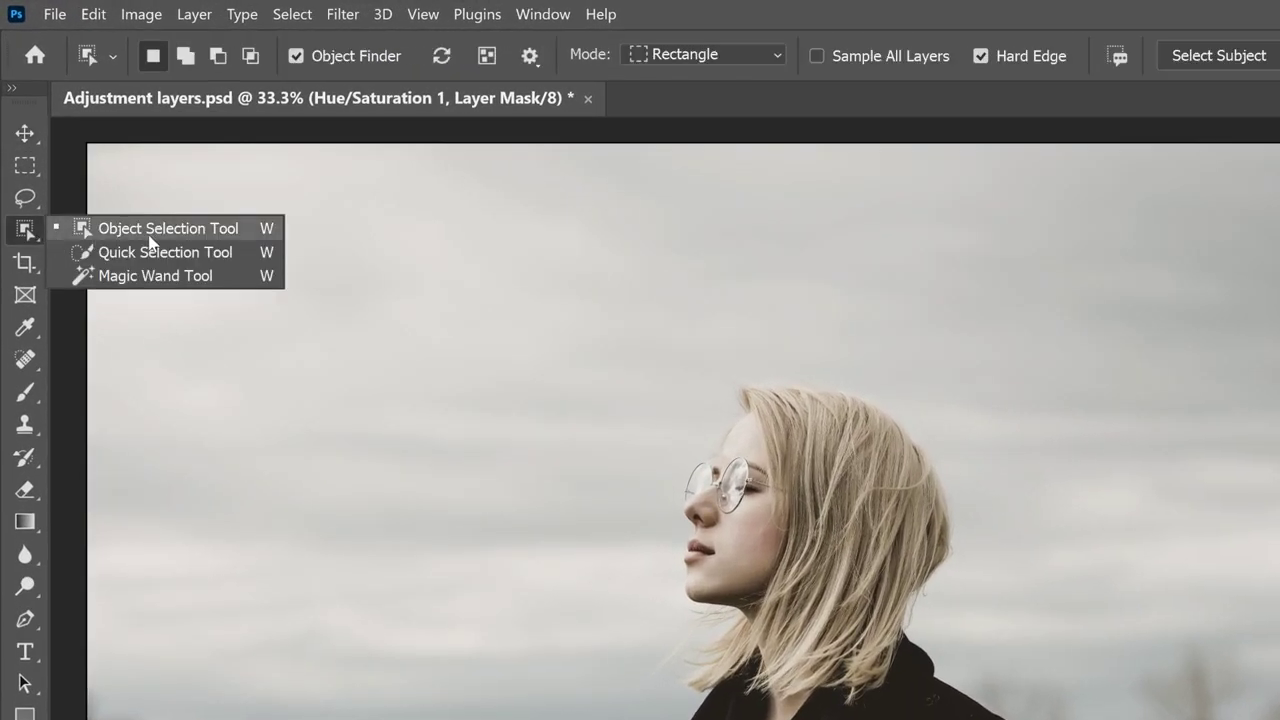
click(241, 250)
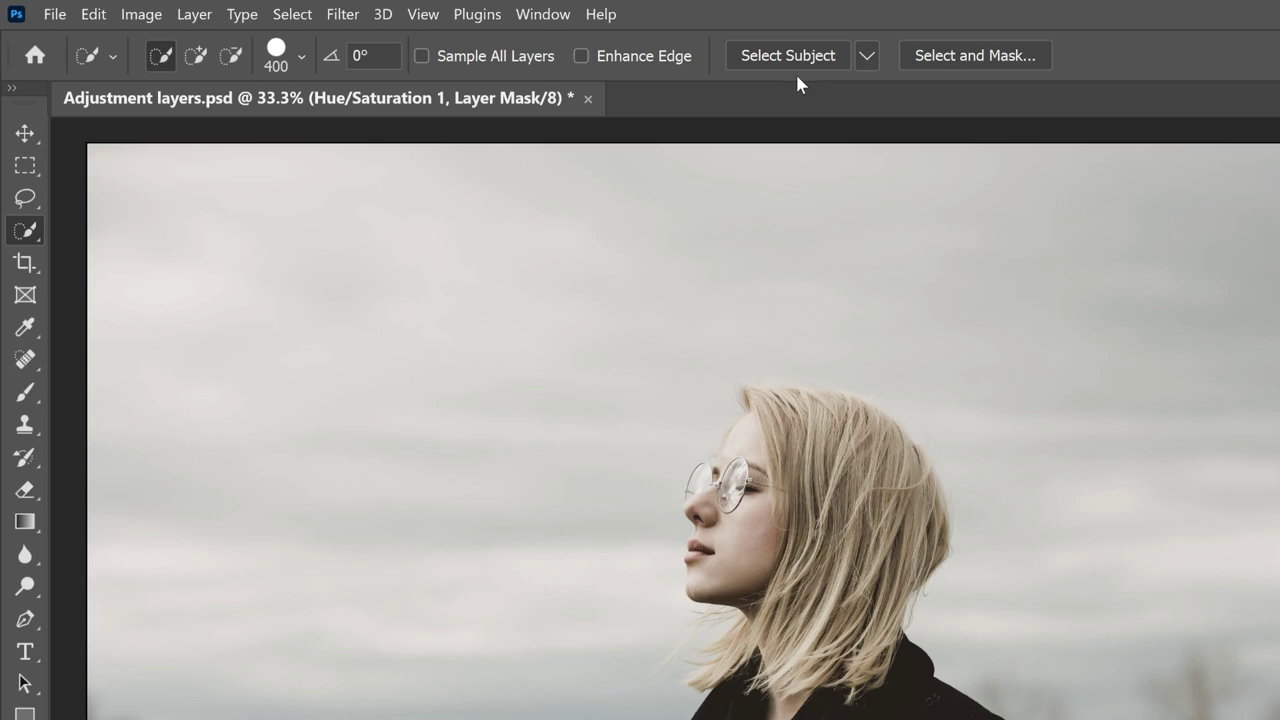
click(867, 58)
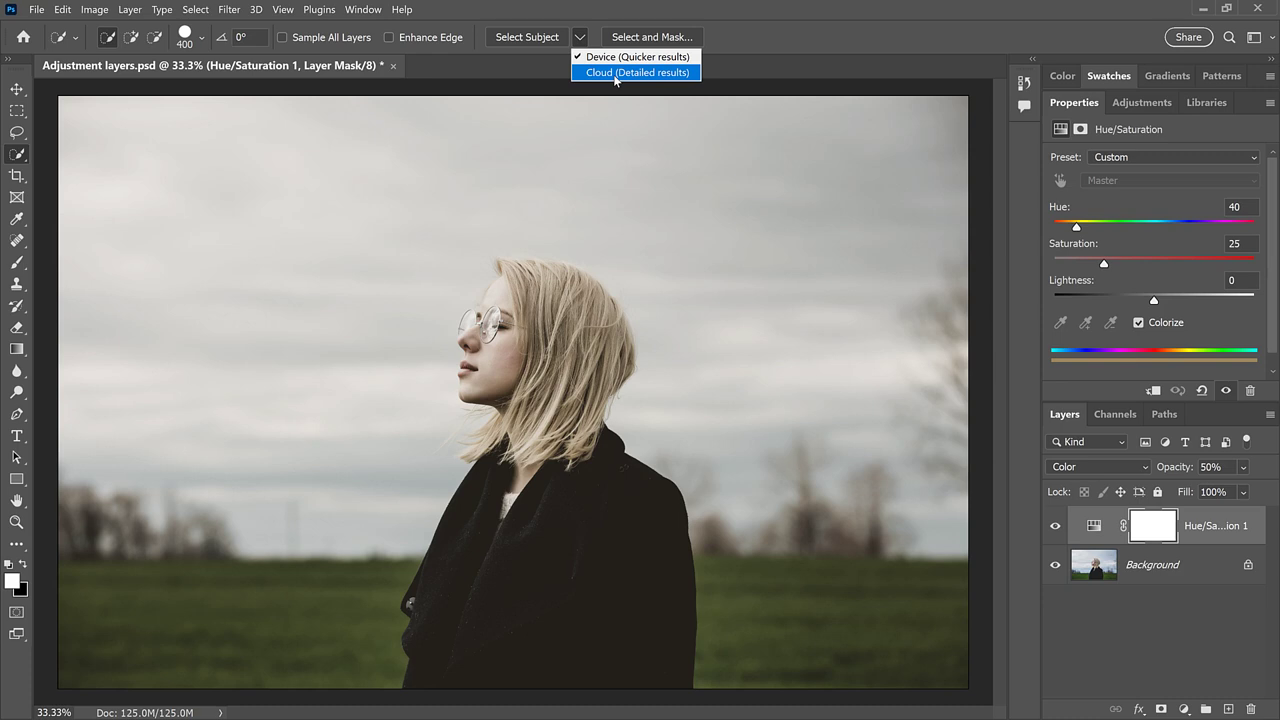
click(614, 73)
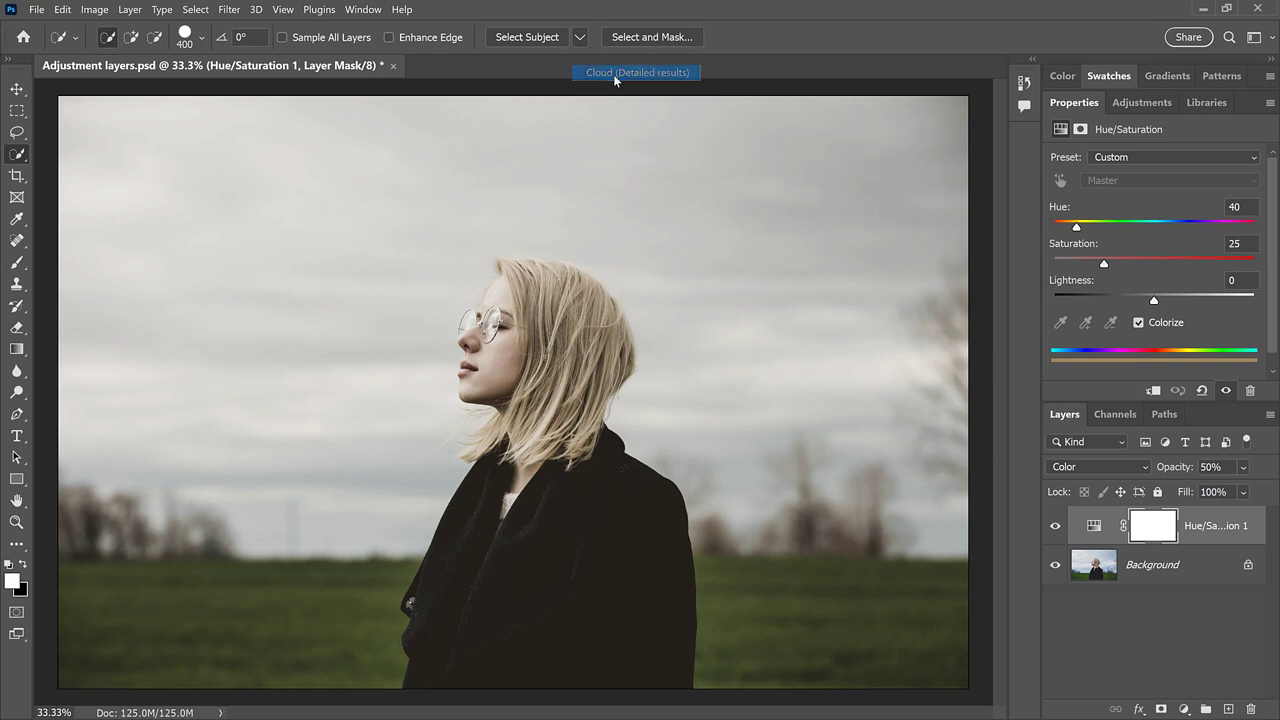
click(527, 37)
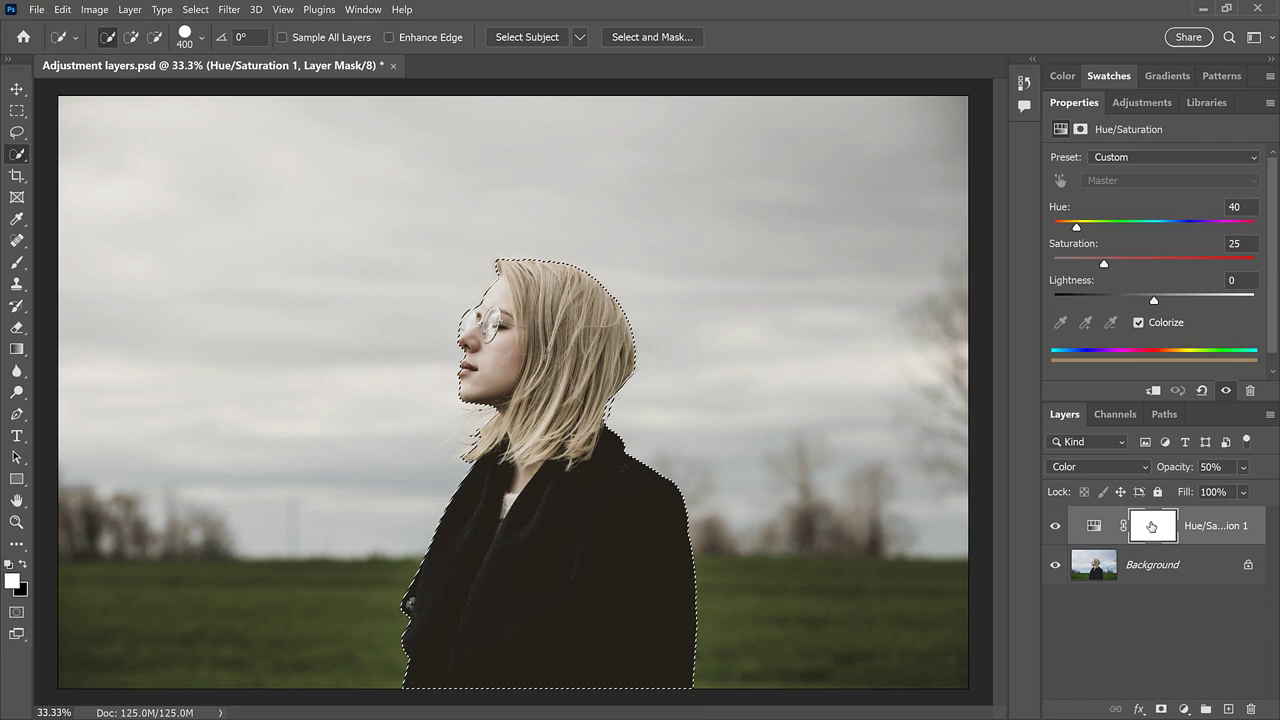
Fill the selected woman with black at 100% opacity on the Hue/Saturation layer mask, and deselect.
click(1151, 526)
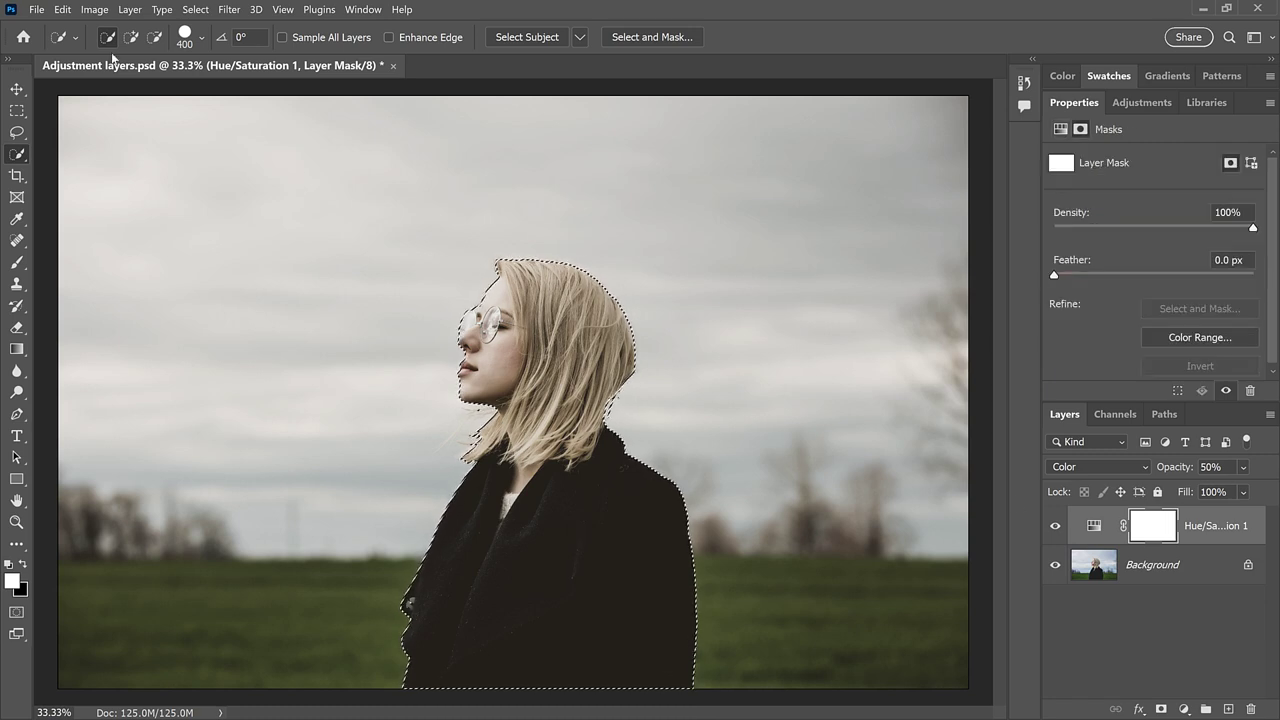
click(62, 9)
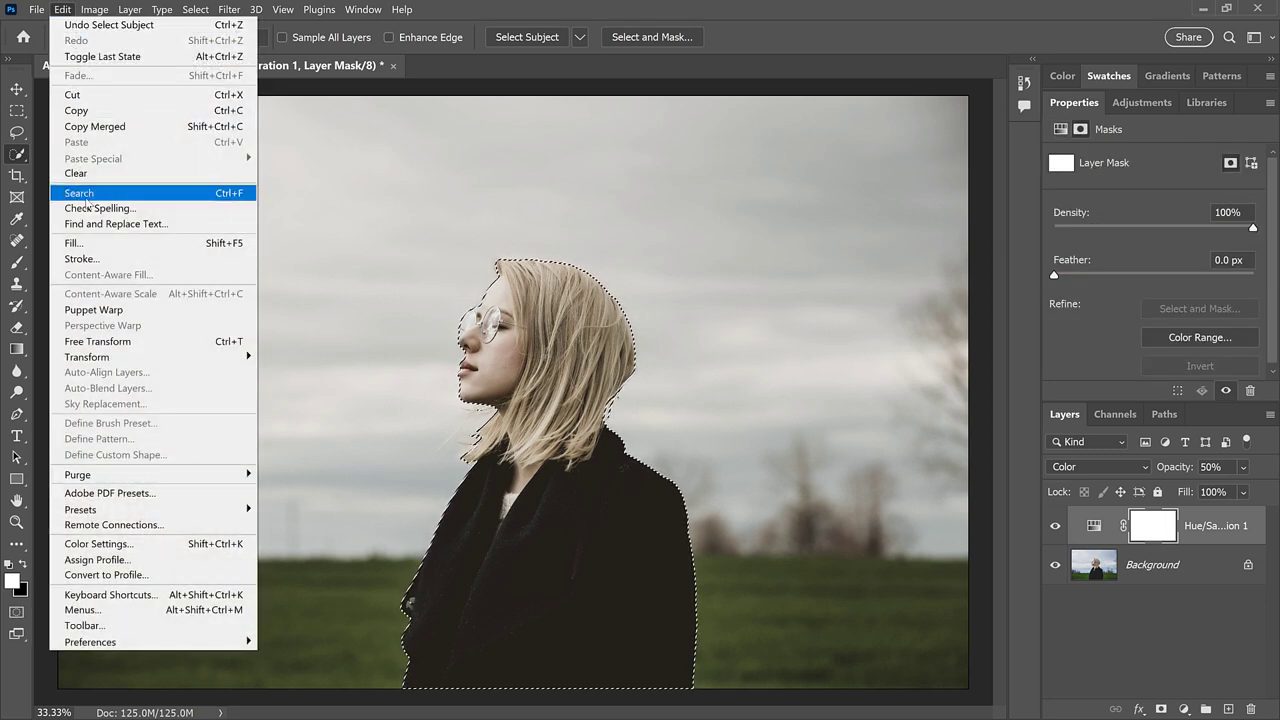
click(104, 243)
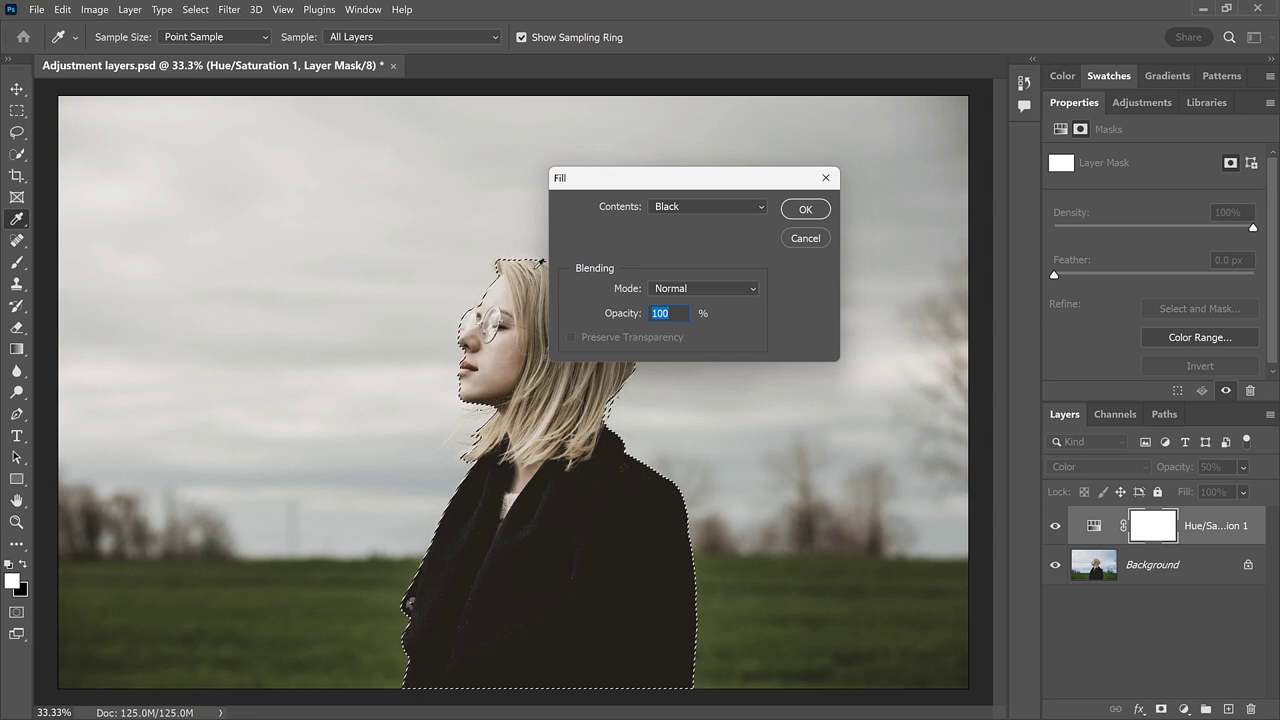
click(822, 213)
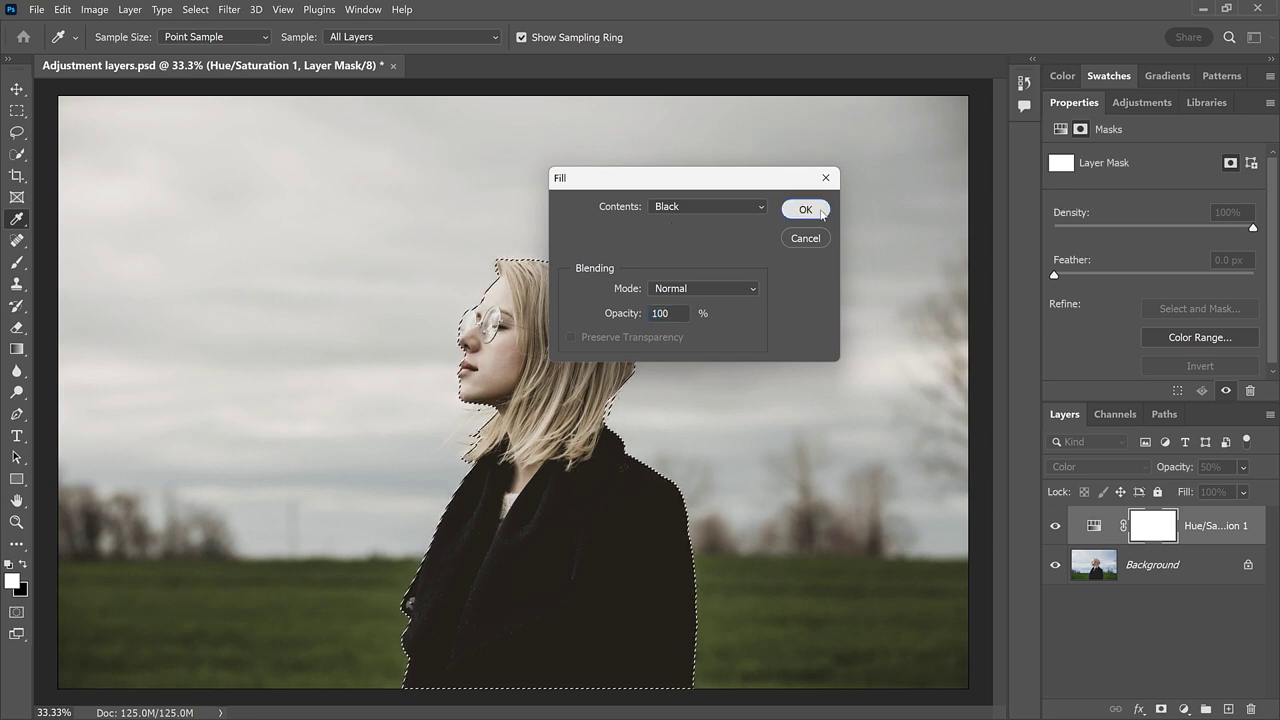
click(207, 12)
click(243, 40)
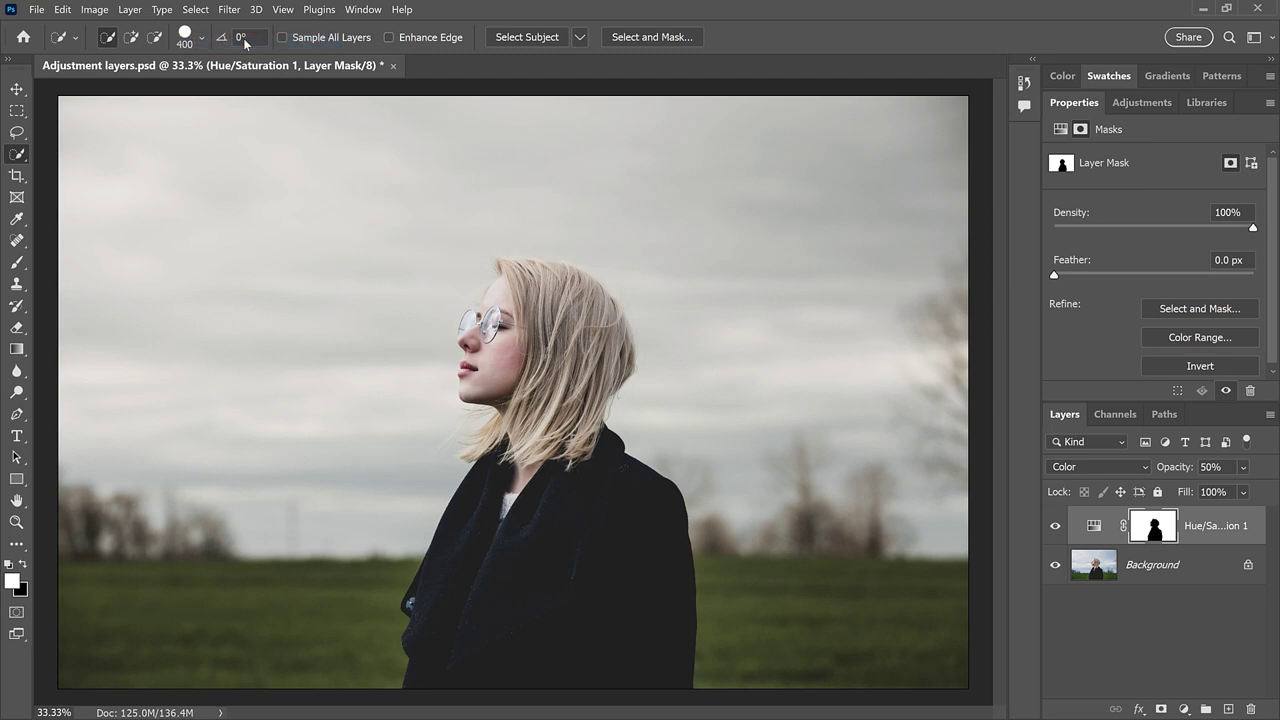
Toggle the masked Hue/Saturation layer's visibility to compare the background tint with the original photo.
click(1055, 527)
click(1055, 528)
click(1055, 528)
click(1055, 528)
click(1055, 528)
Add a Levels adjustment layer above Hue/Saturation and set its black input to 22 and white input to 238.
click(1185, 712)
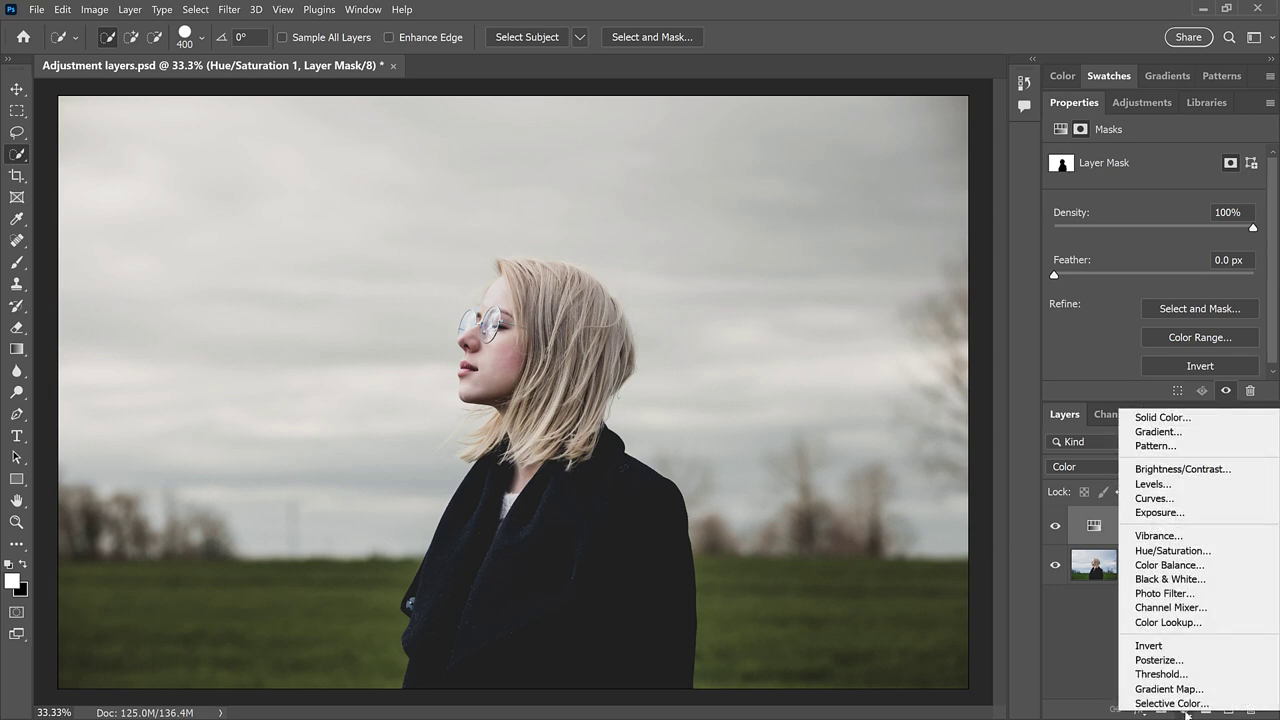
click(1187, 486)
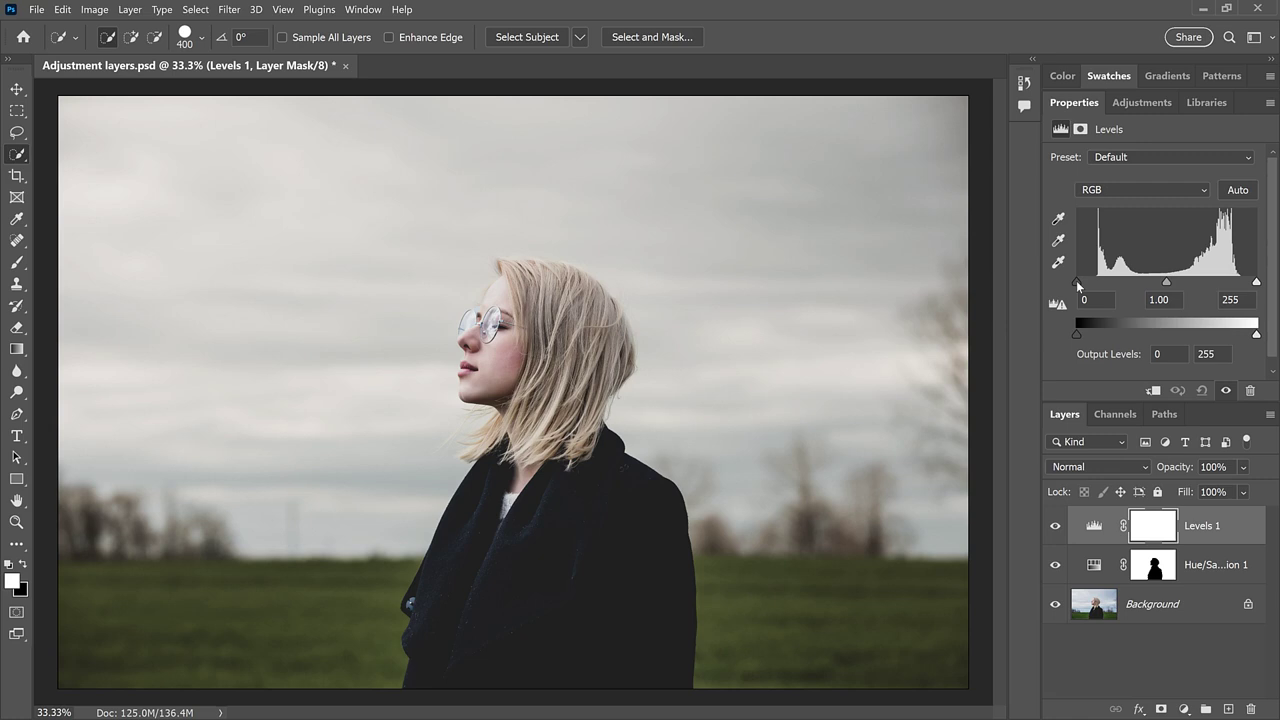
drag(1077, 285, 1092, 286)
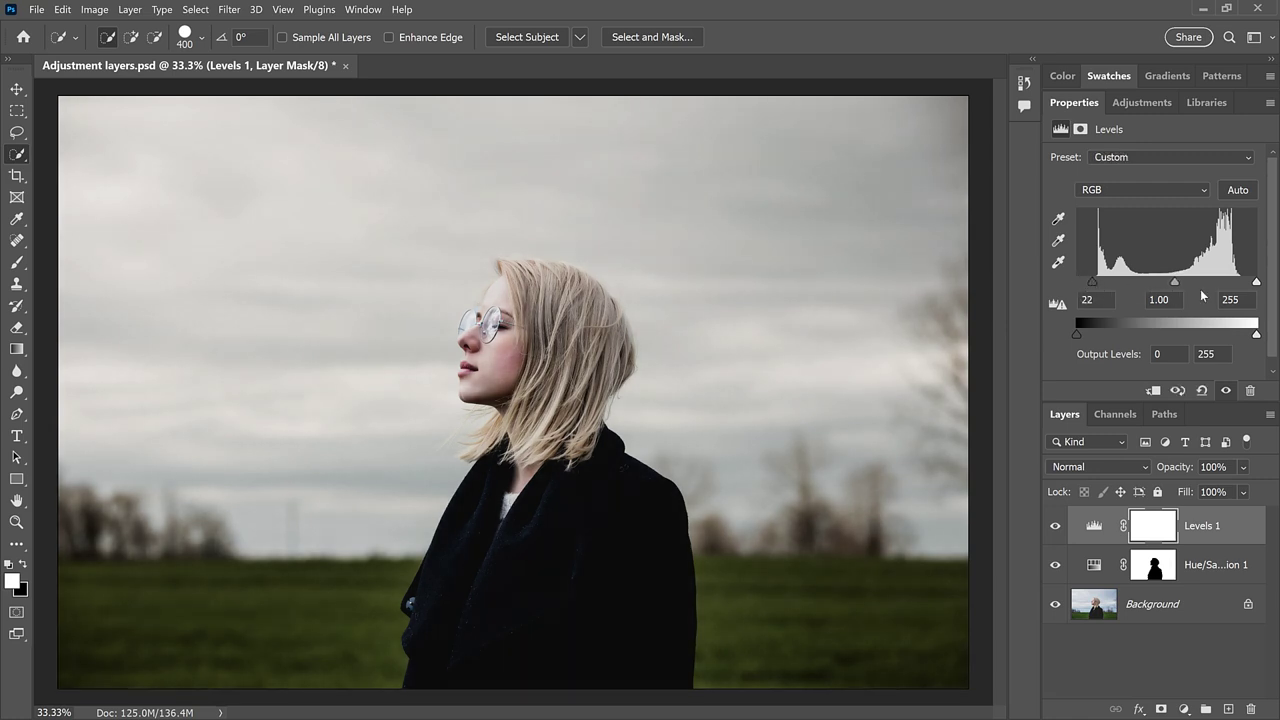
drag(1256, 284, 1246, 287)
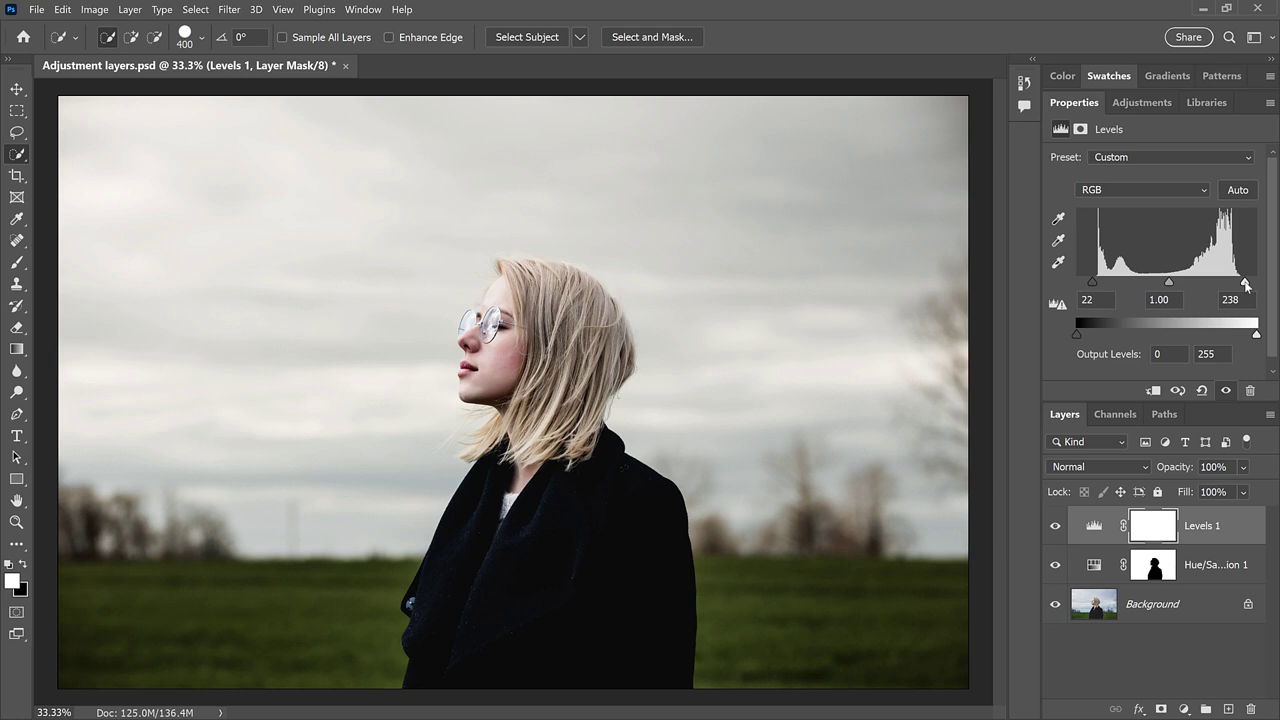
Toggle the visibility of the Levels layer and of the Hue/Saturation layer to compare each adjustment's effect.
click(1056, 529)
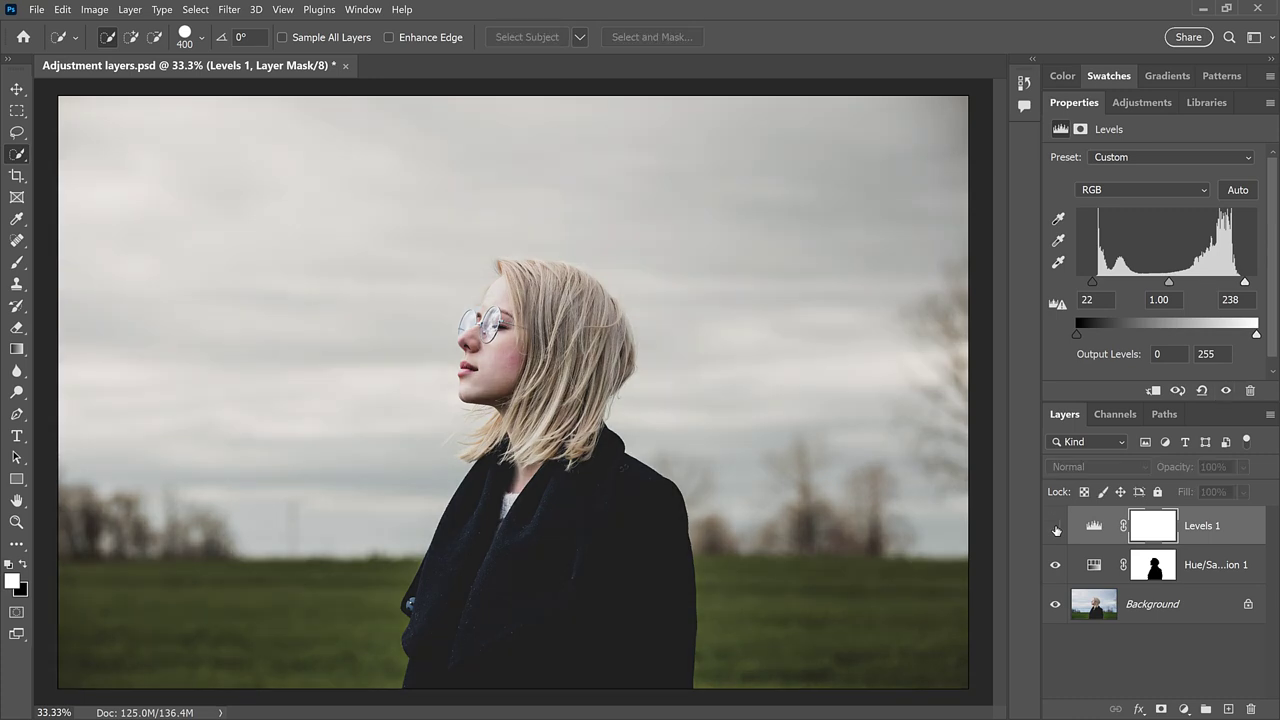
click(1056, 529)
click(1056, 529)
click(1056, 529)
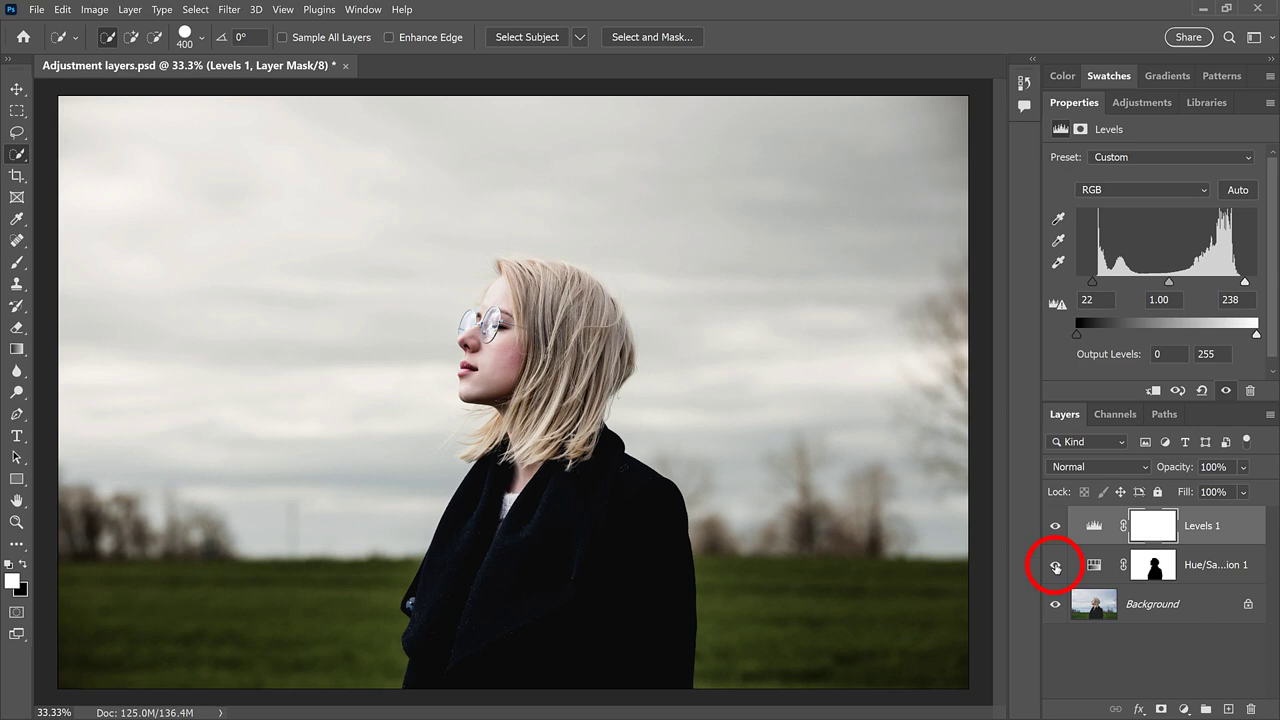
click(1056, 567)
click(1056, 567)
click(1056, 567)
click(1056, 567)
Add Curves, Vibrance and Color Balance adjustment layers with default settings above the Levels layer.
key(v)
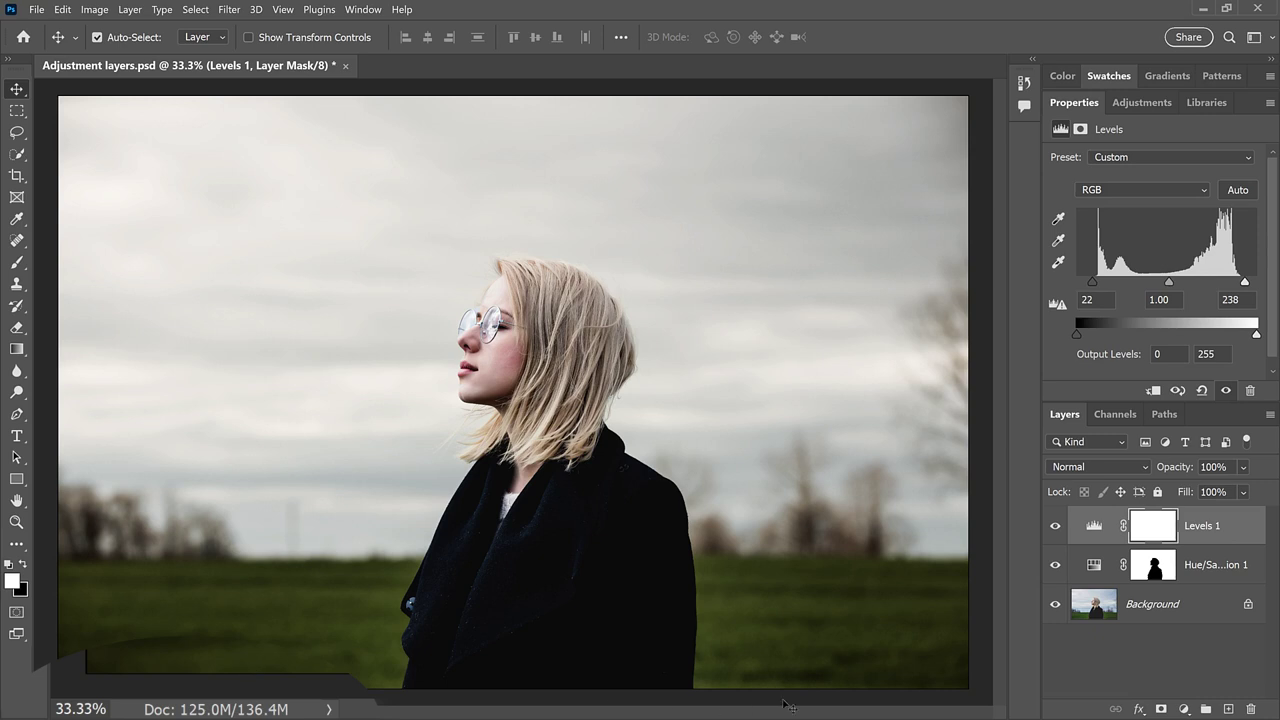
click(1184, 709)
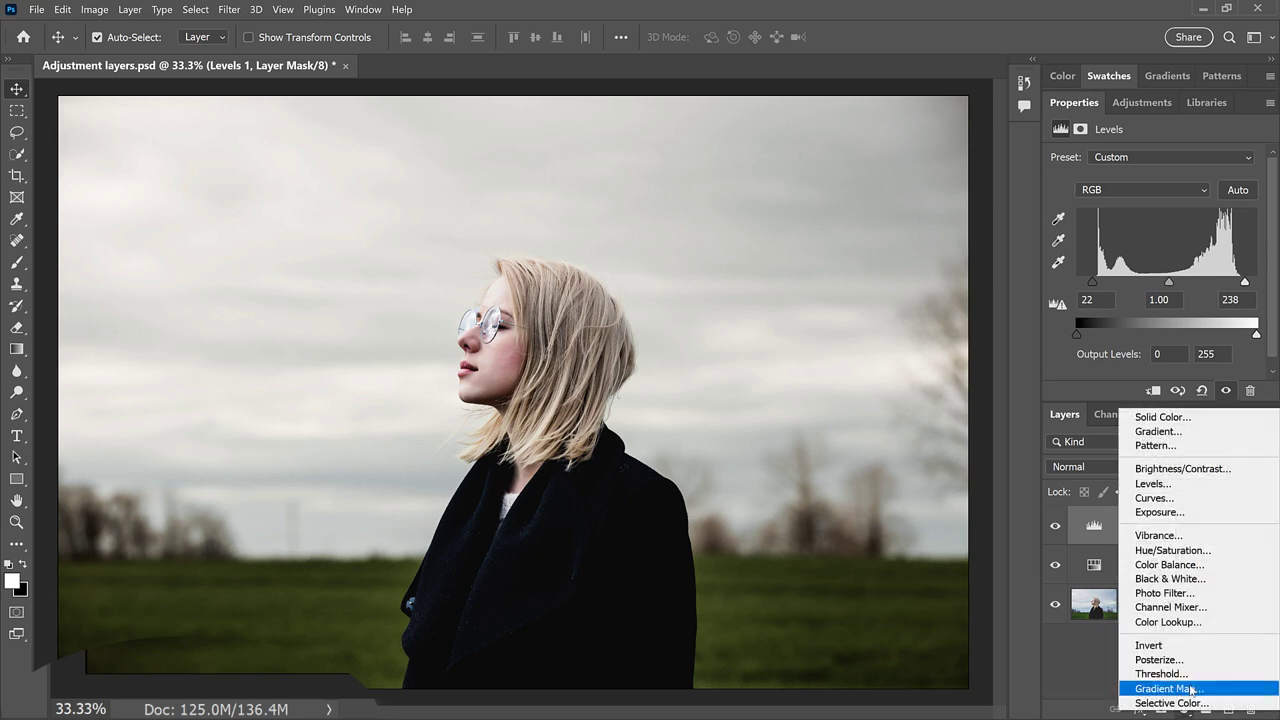
click(1188, 498)
click(1184, 709)
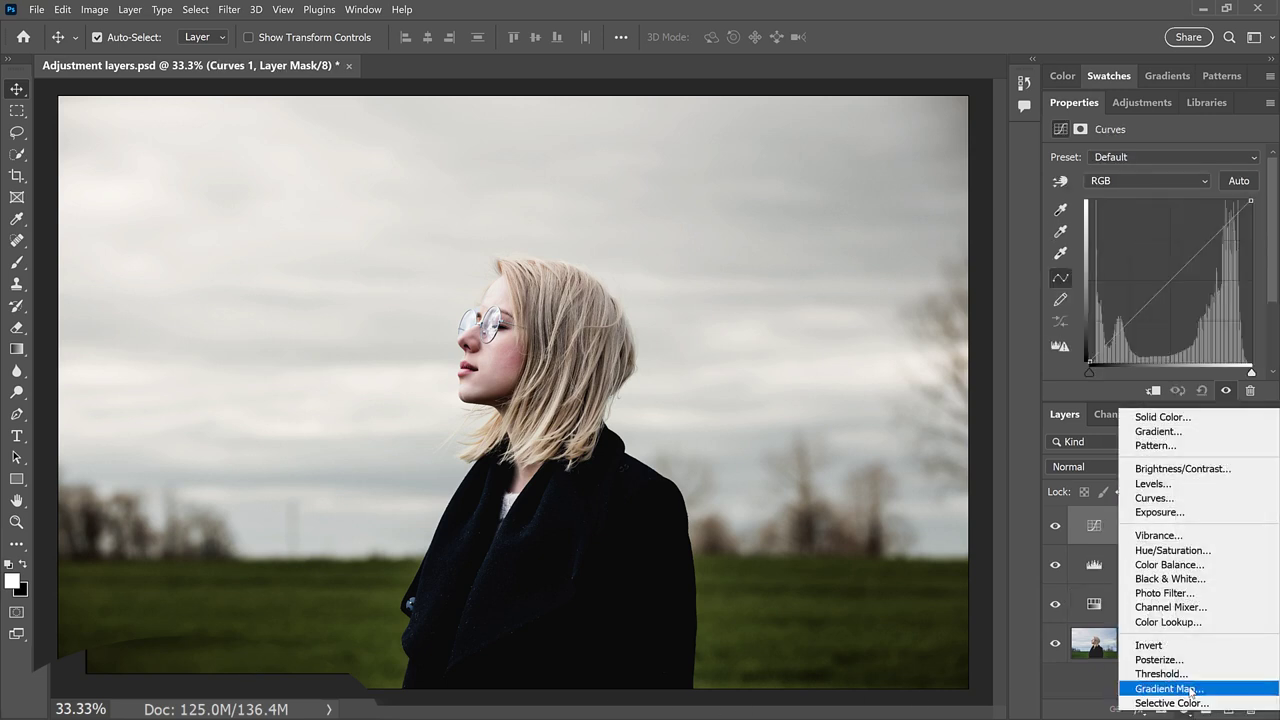
click(1165, 535)
click(1184, 709)
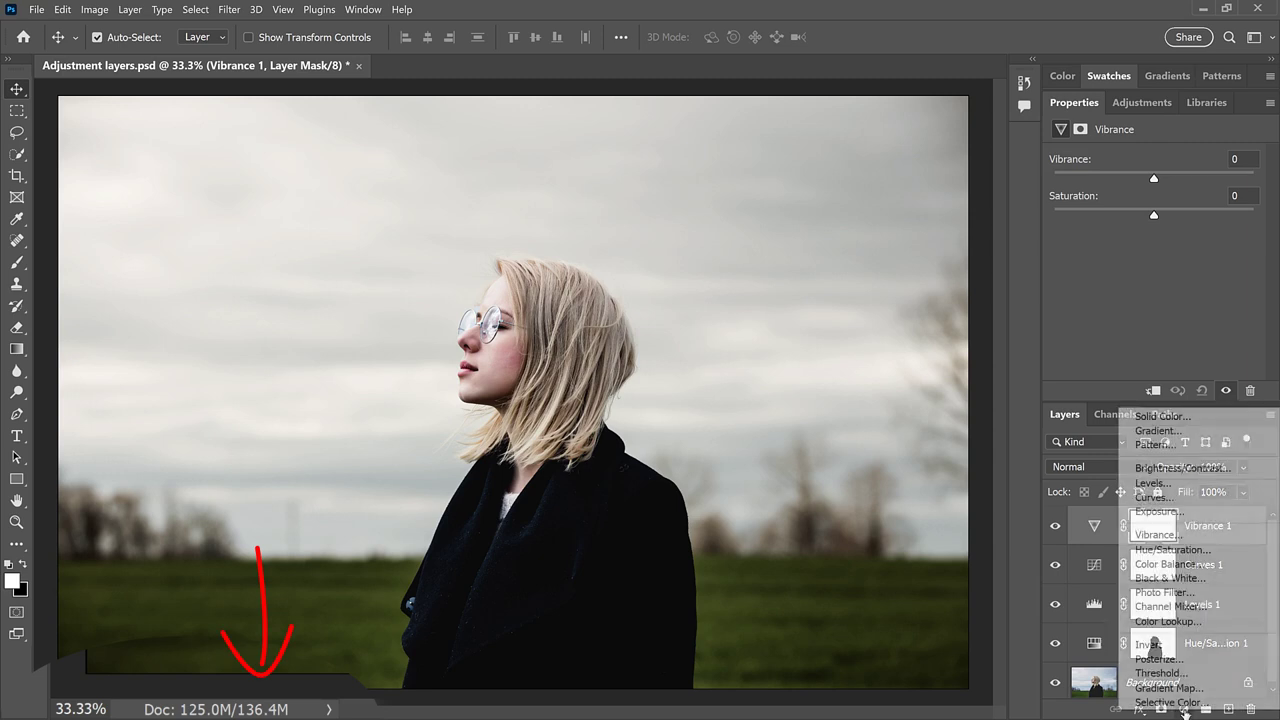
click(1212, 565)
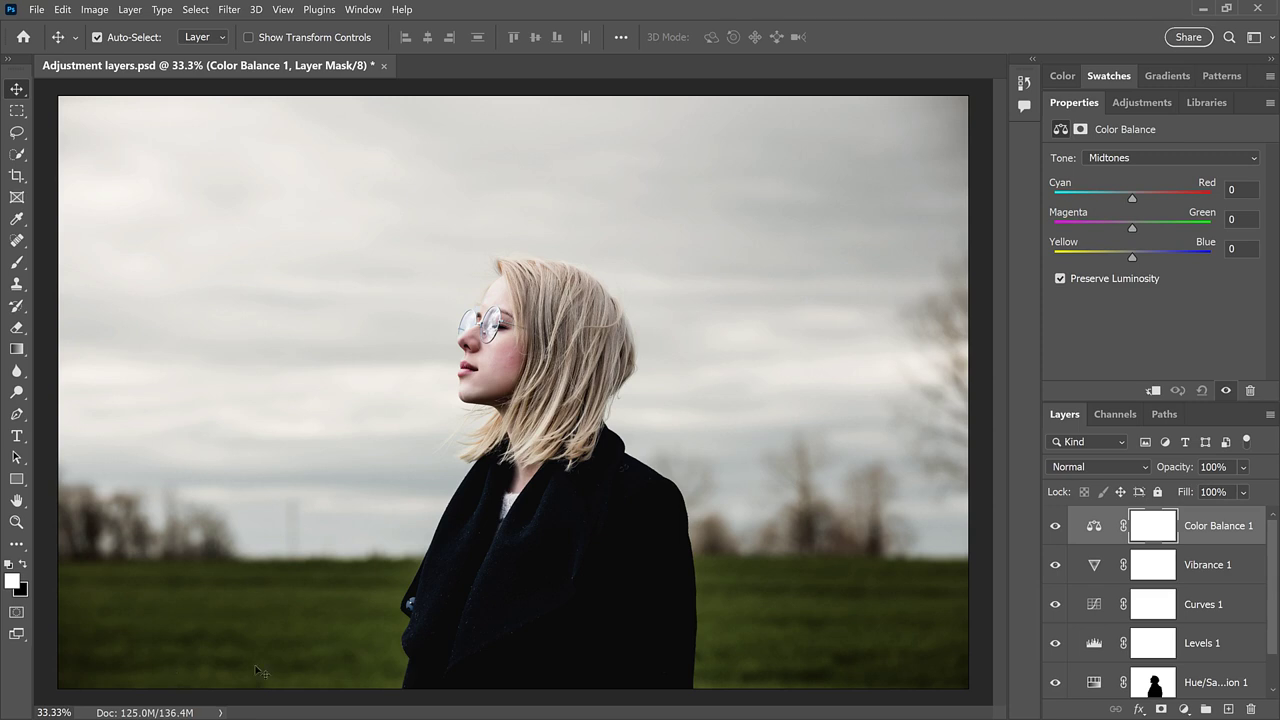
Delete the Color Balance, Vibrance and Curves adjustment layers together.
shift+click(1243, 604)
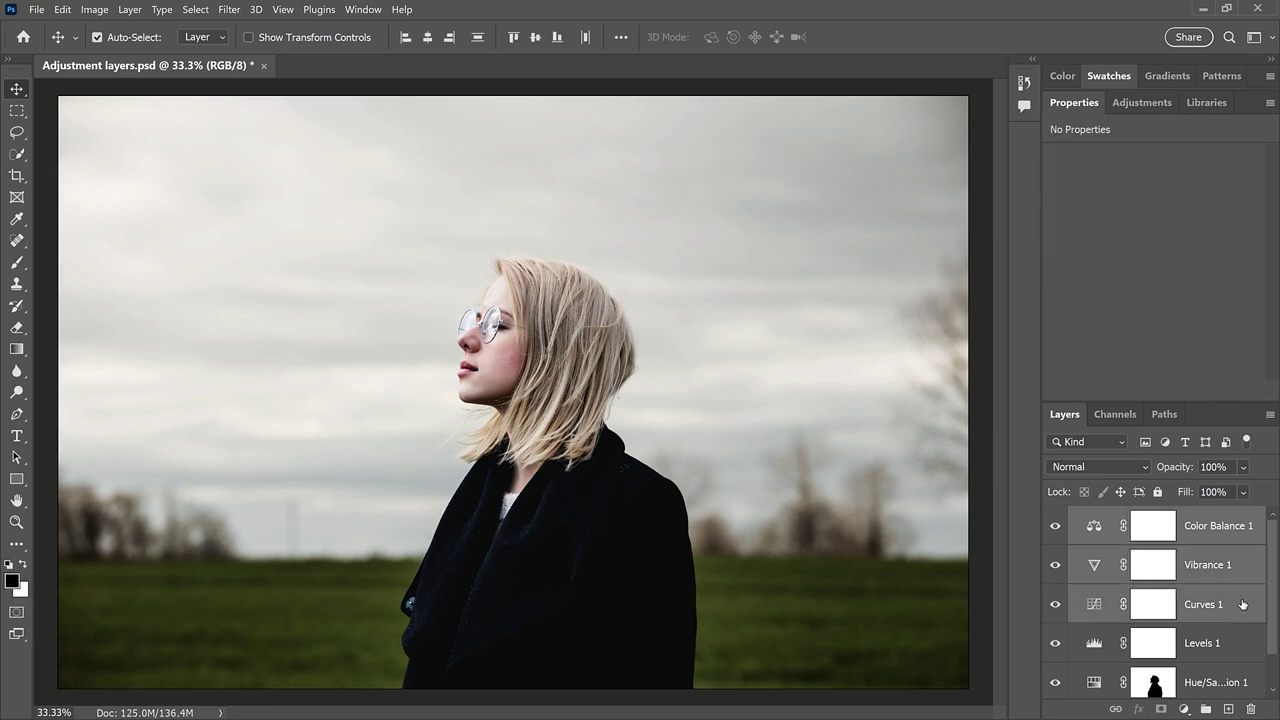
drag(1243, 604, 1252, 710)
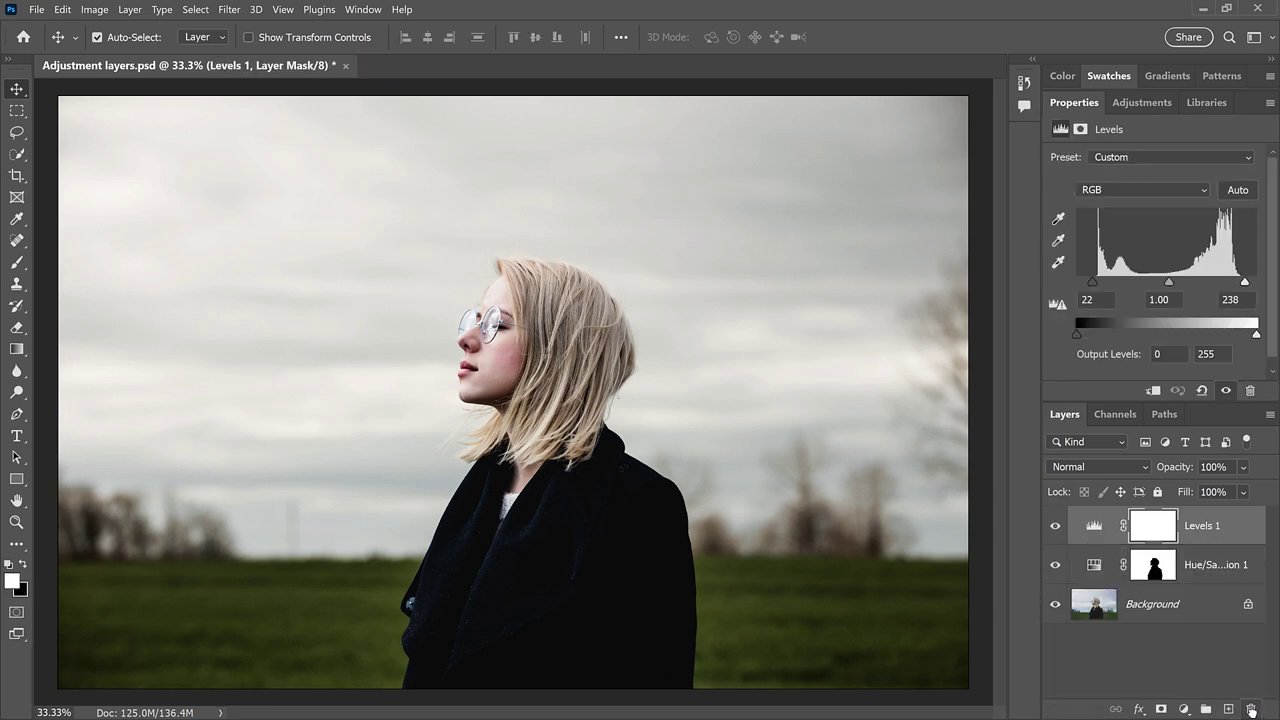